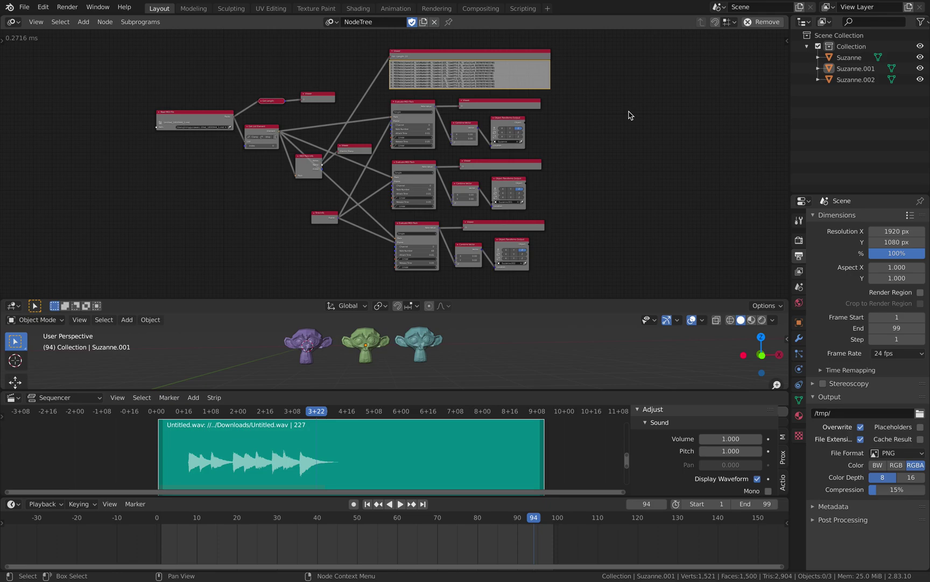
Switch to the browser and read the Animation Nodes MIDI tutorial from the introduction to the Evaluate Track piano example.
middle_click_drag(631, 128, 611, 128)
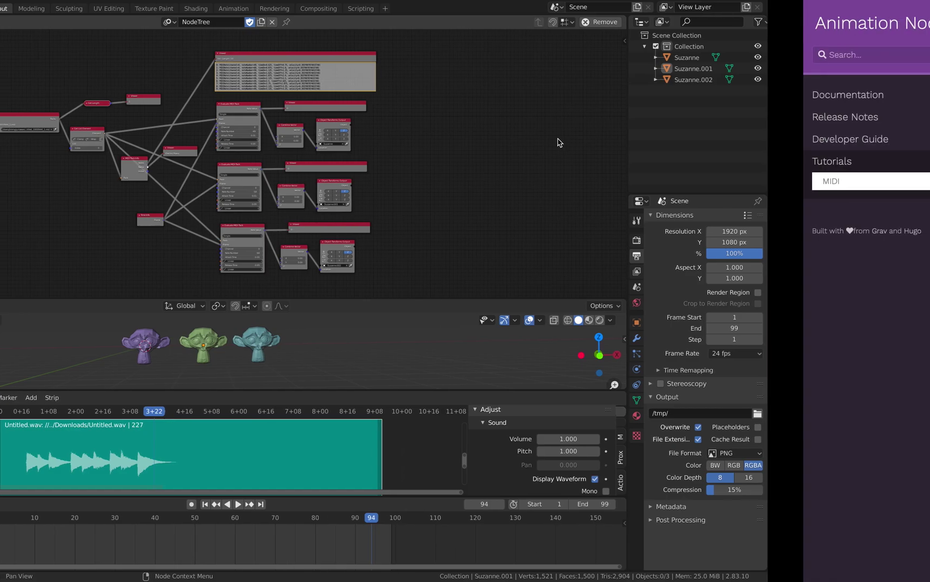
scroll(528, 131, "up", 20)
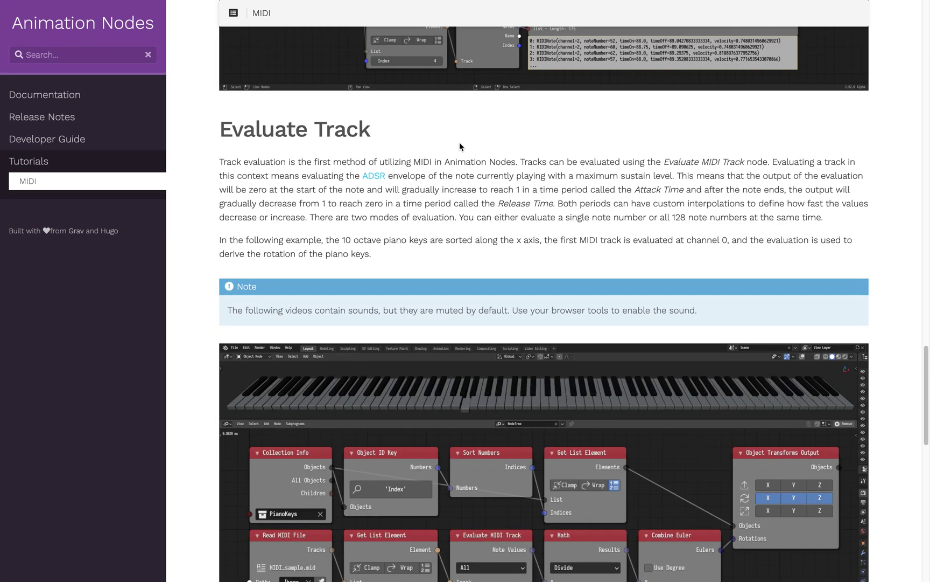
scroll(458, 153, "up", 10)
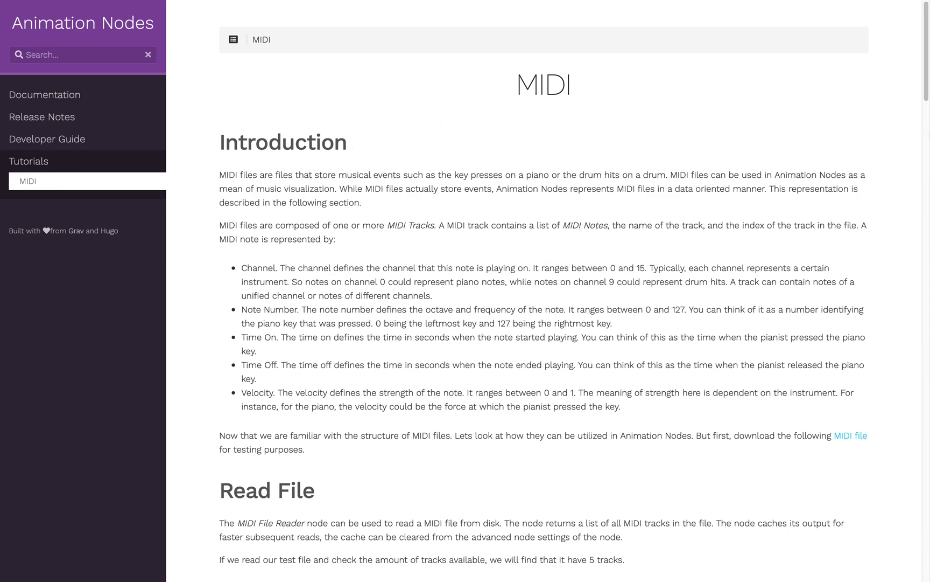
scroll(928, 266, "down", 20)
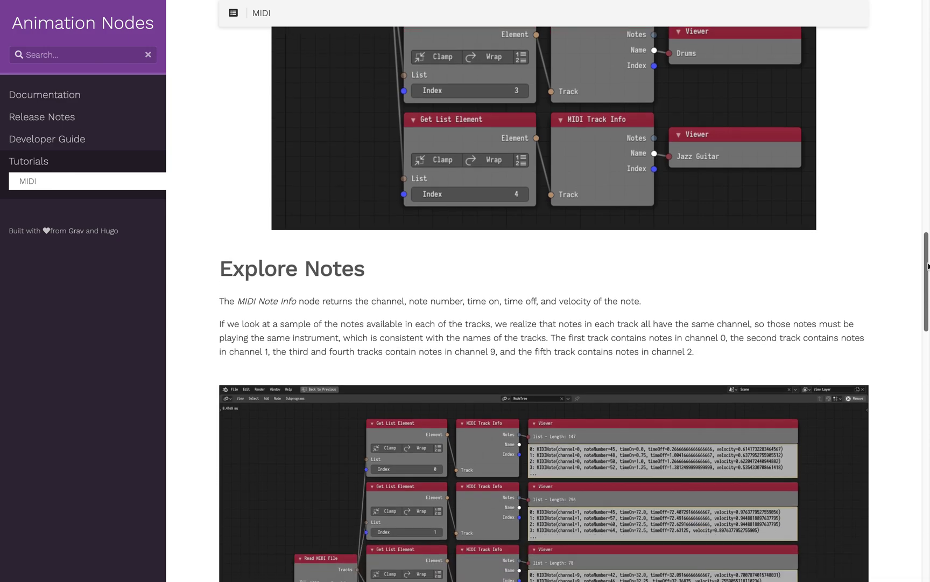
scroll(928, 265, "down", 8)
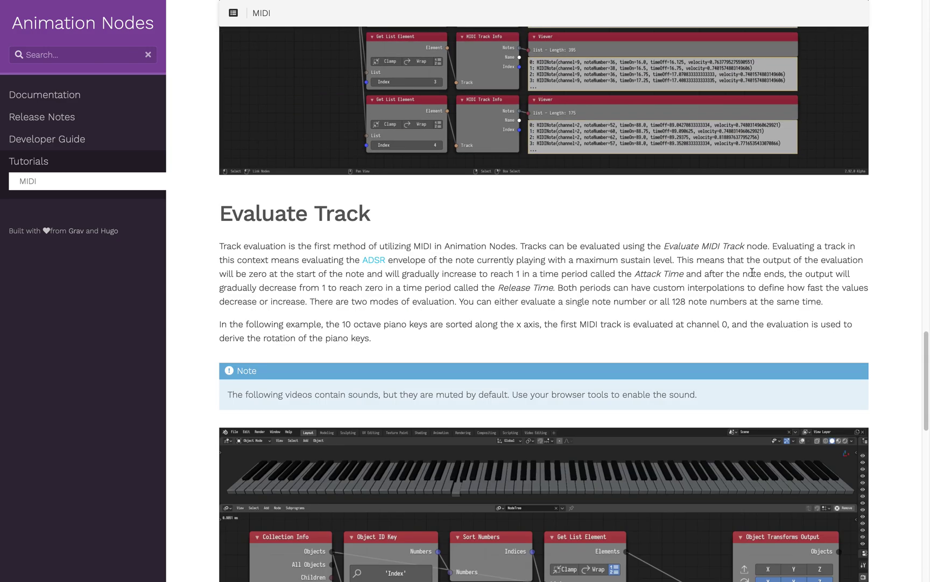
scroll(752, 272, "down", 4)
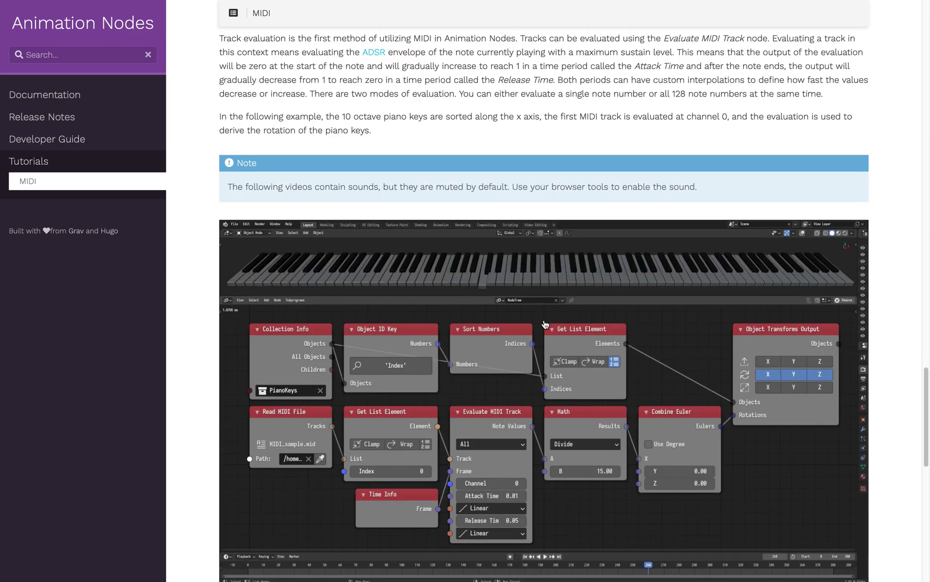
scroll(401, 174, "down", 2)
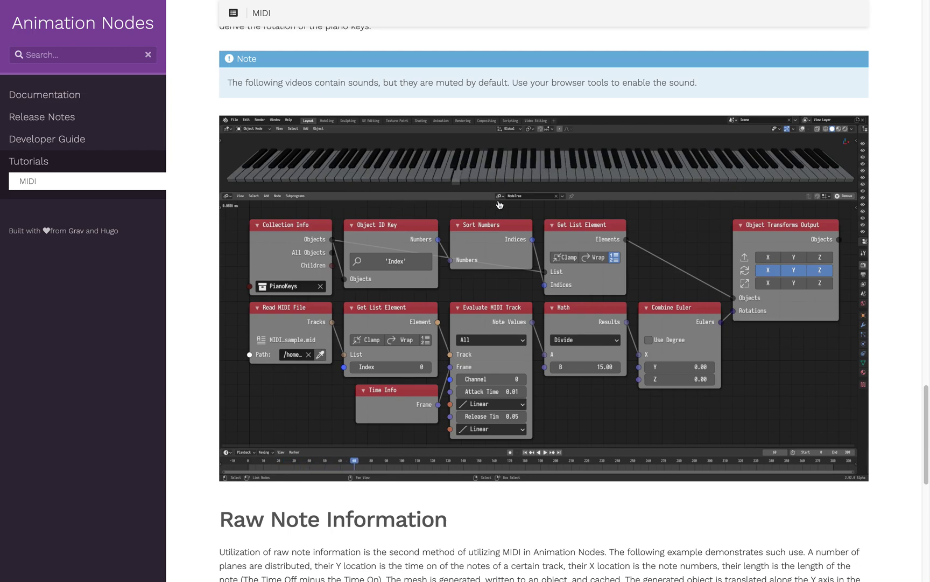
scroll(519, 221, "down", 1)
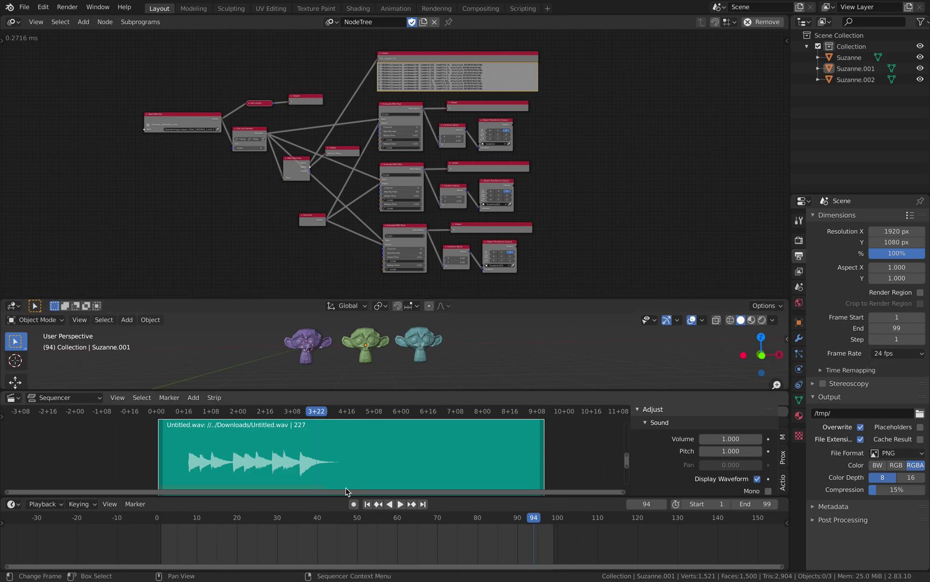
Switch to Blender, play the MIDI-driven animation of the three Suzanne heads, and stop the playback.
left_click(400, 503)
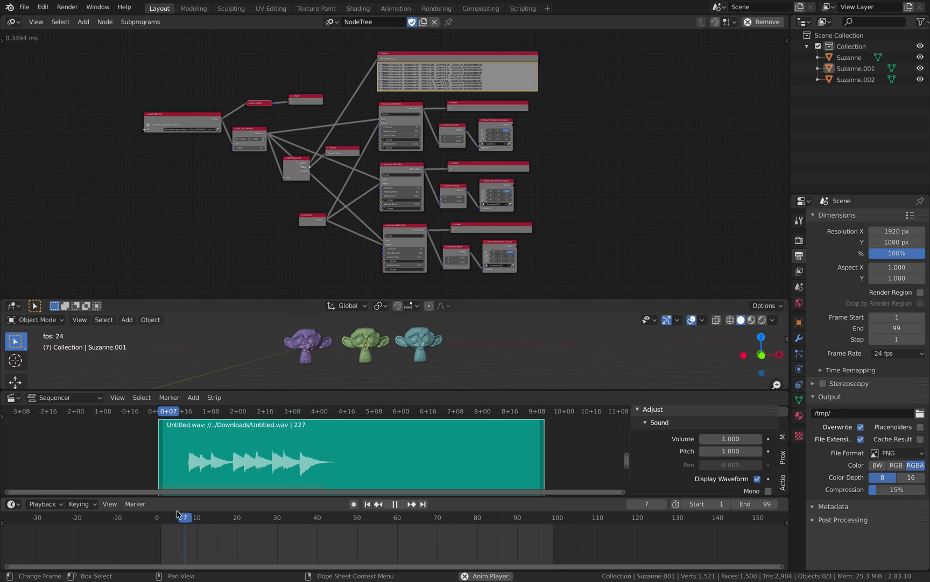
left_click(395, 504)
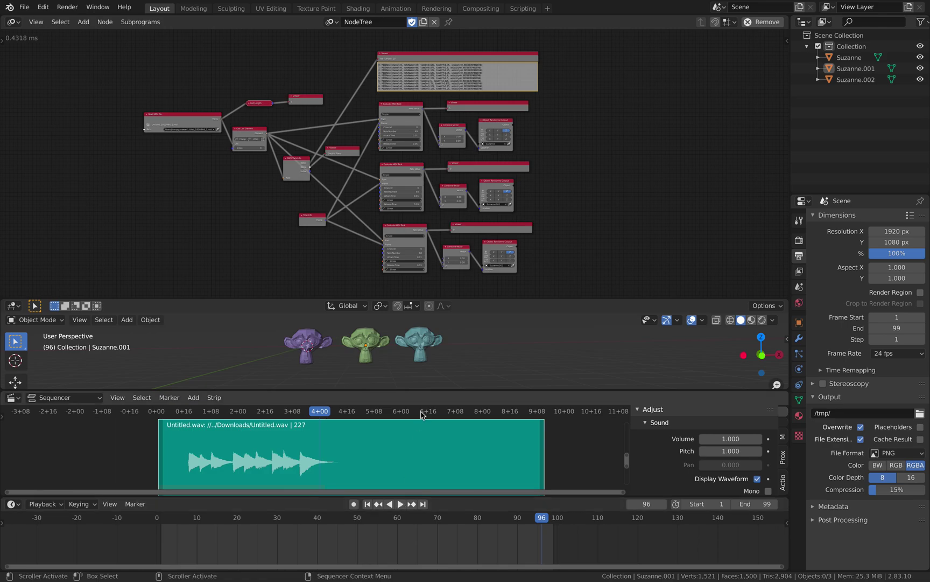
middle_click_drag(453, 251, 464, 255)
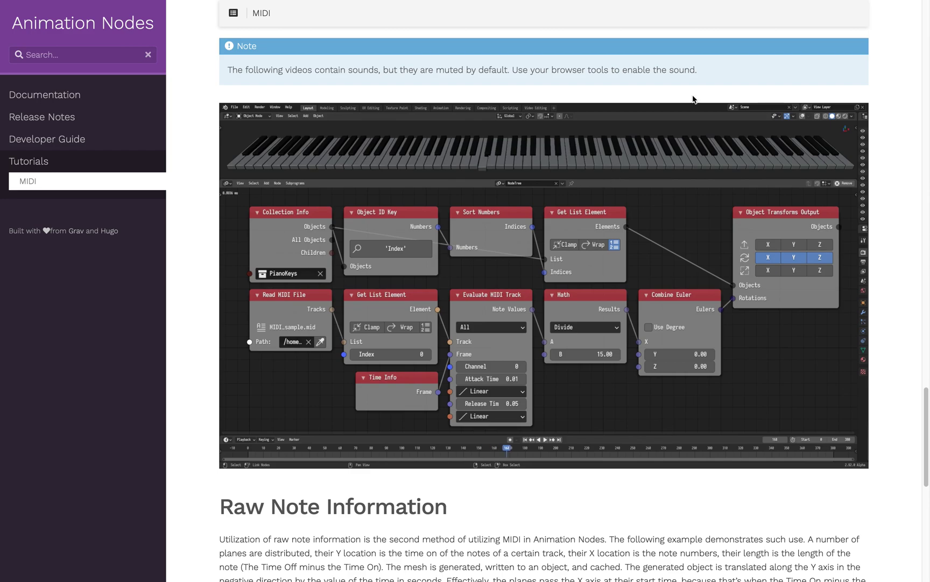
View the Animation Nodes master-cd-build release page in the browser, and open the Online Sequencer page.
mouse_move(878, 1)
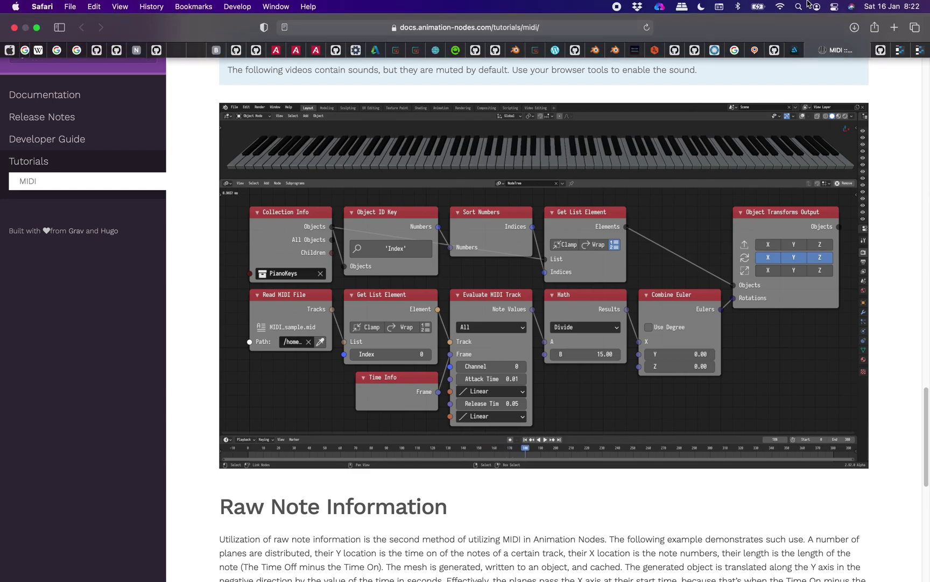
left_click(881, 51)
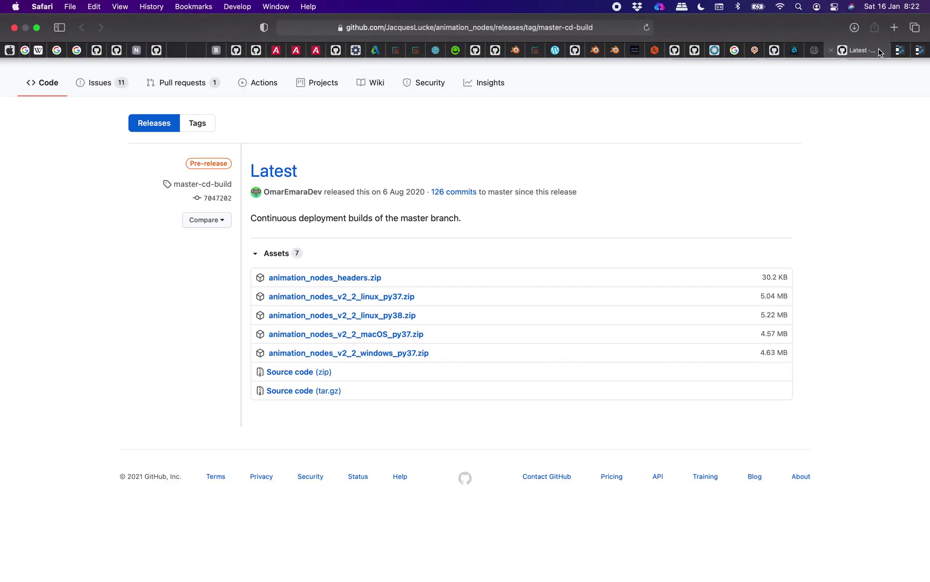
left_click(900, 51)
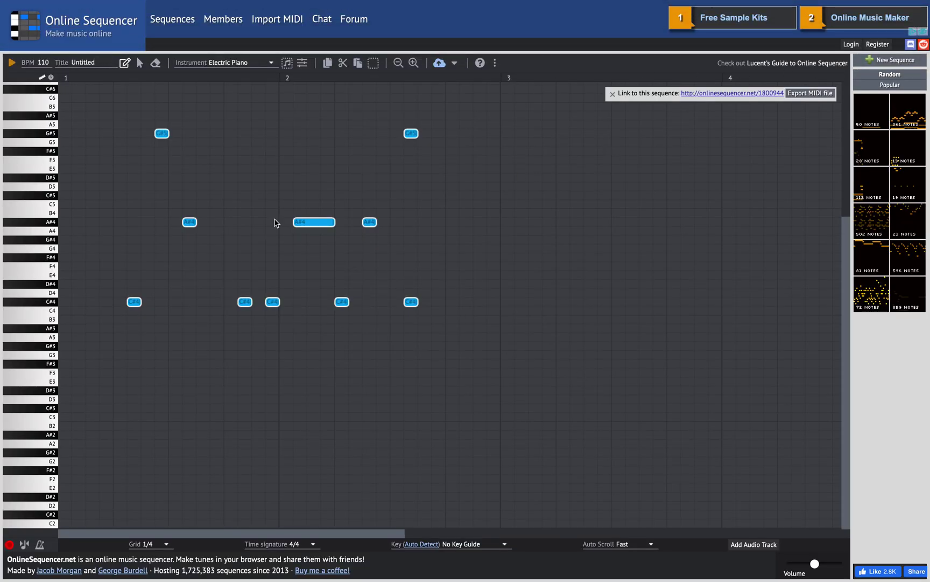
Try adding extra notes on the A#2 row of the sequence, and delete them.
left_click(161, 435)
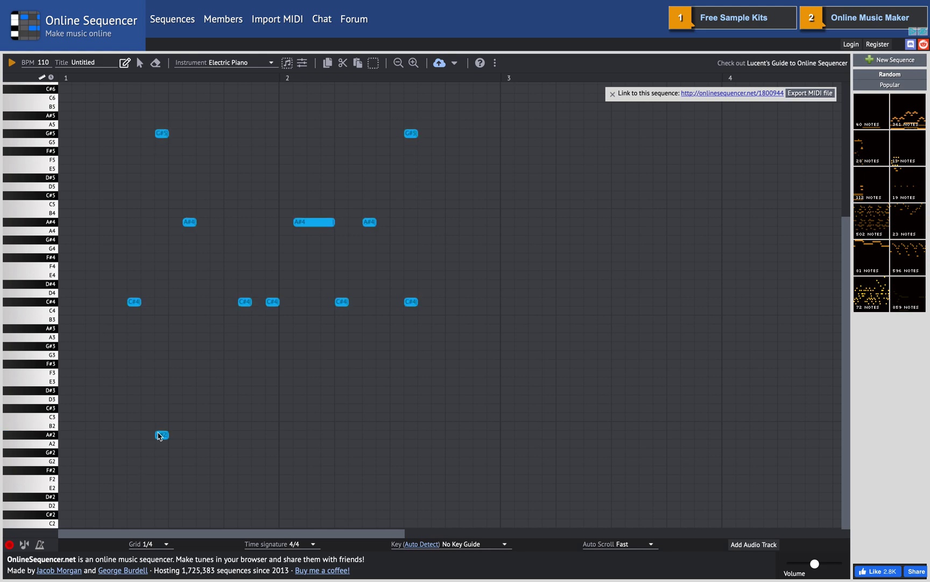
left_click_drag(187, 434, 357, 434)
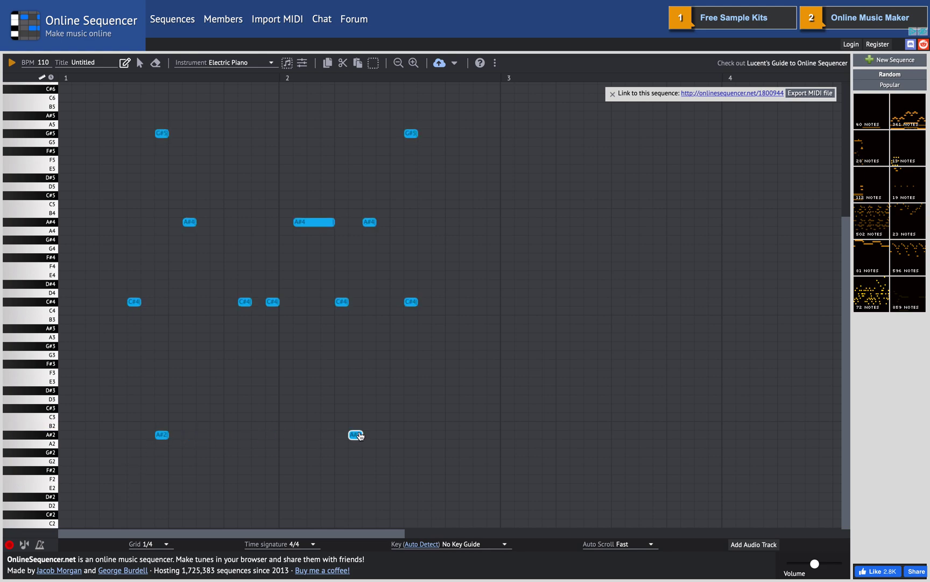
left_click(162, 435)
key("Delete")
left_click(360, 435)
key("Delete")
Play the Electric Piano sequence and show the save and export options.
key("space")
left_click(454, 63)
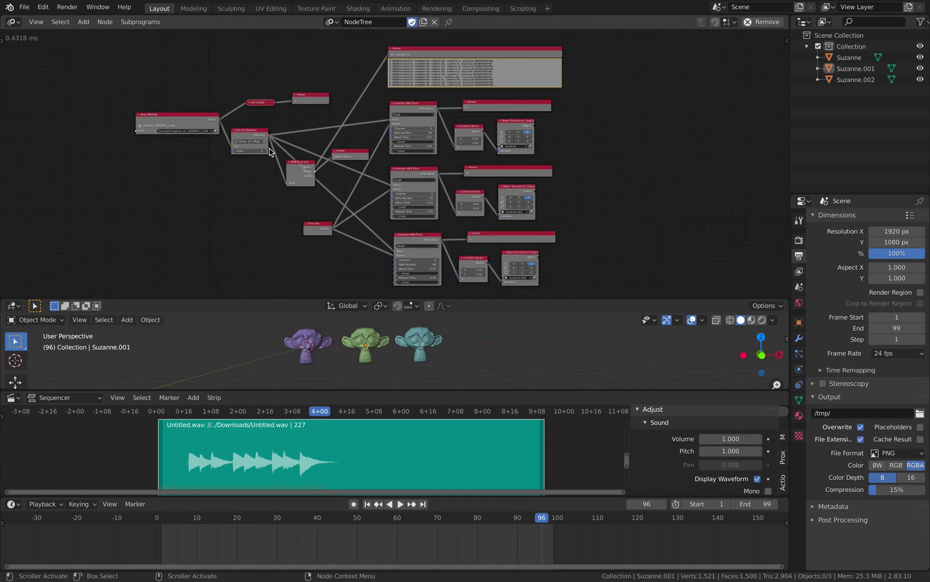
Switch to Blender and slightly enlarge the node editor area above the 3D viewport to view the whole MIDI node tree.
scroll(291, 177, "right", 1)
scroll(305, 195, "down", 1)
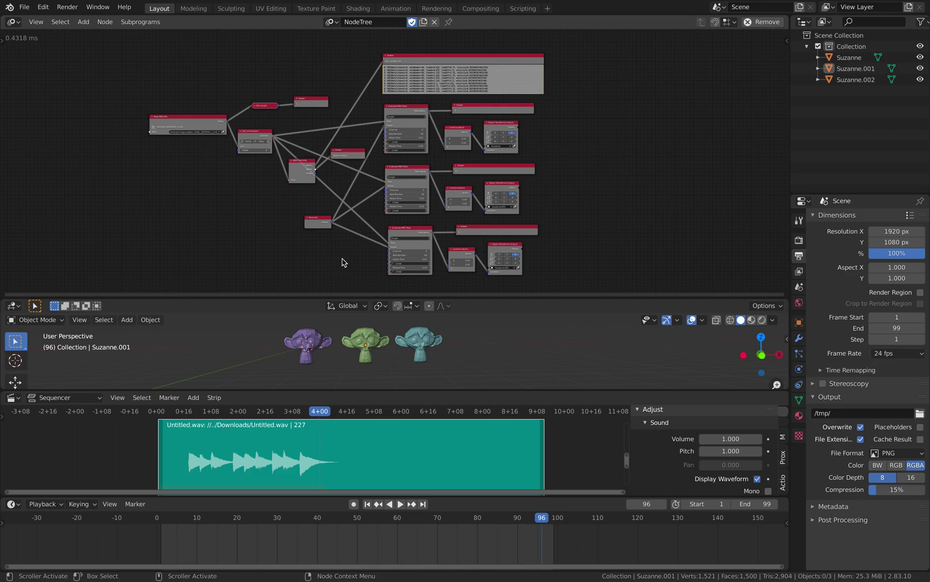
scroll(316, 213, "up", 2)
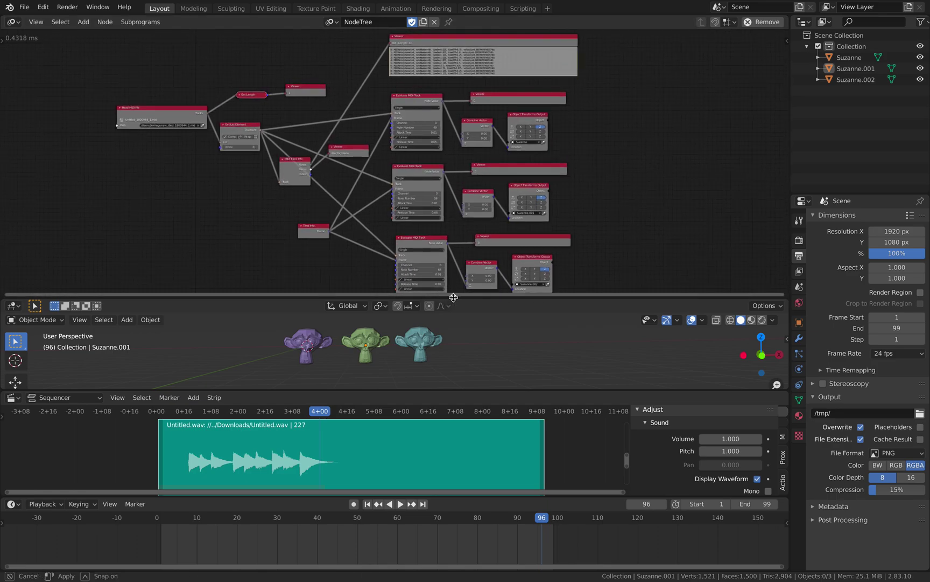
left_click_drag(453, 297, 453, 306)
scroll(336, 221, "up", 1)
mouse_move(349, 222)
middle_mouse_down()
mouse_move(336, 221)
mouse_move(355, 222)
middle_mouse_up()
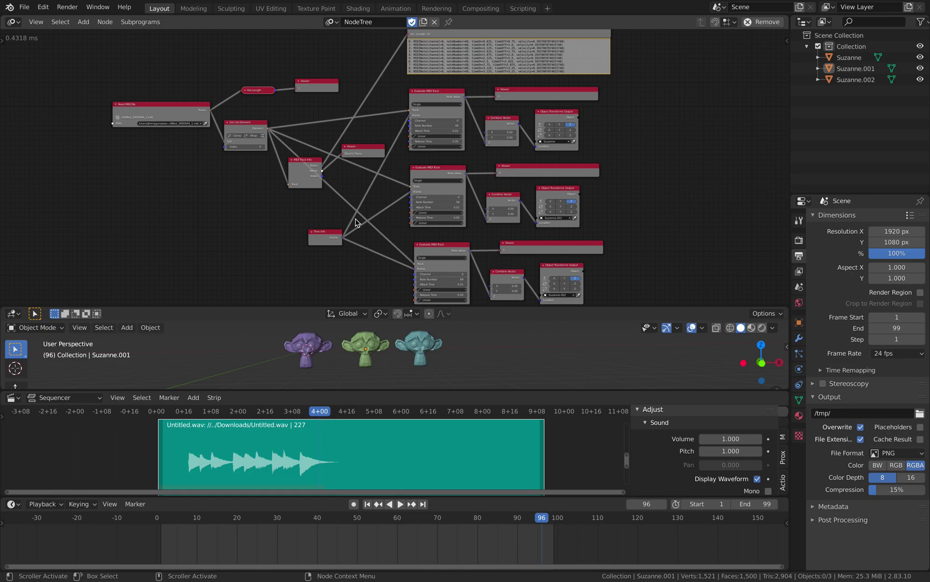
scroll(371, 211, "down", 2)
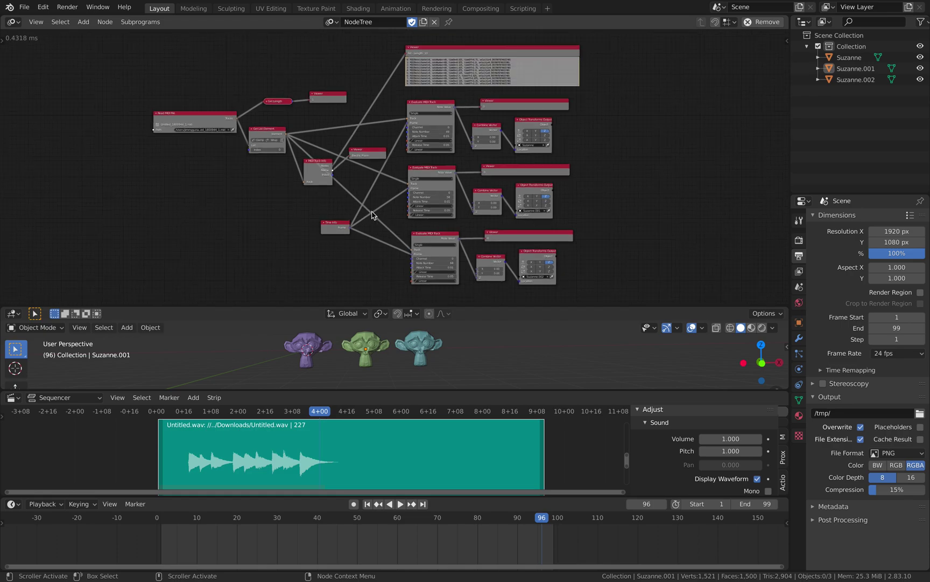
scroll(371, 211, "up", 2)
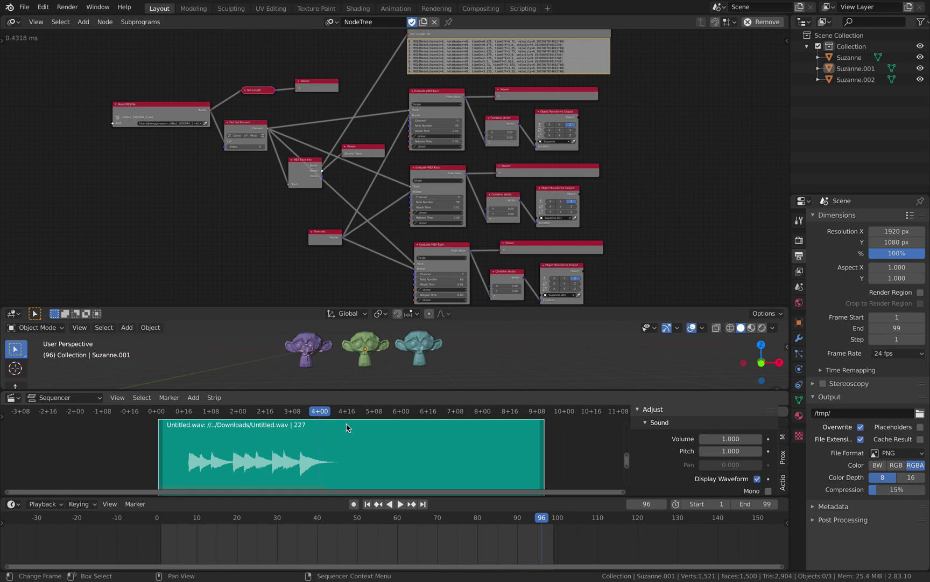
Examine the Read MIDI File node's path and its connections through Get List Element to MIDI Track Info and Evaluate MIDI Track.
scroll(253, 165, "up", 4)
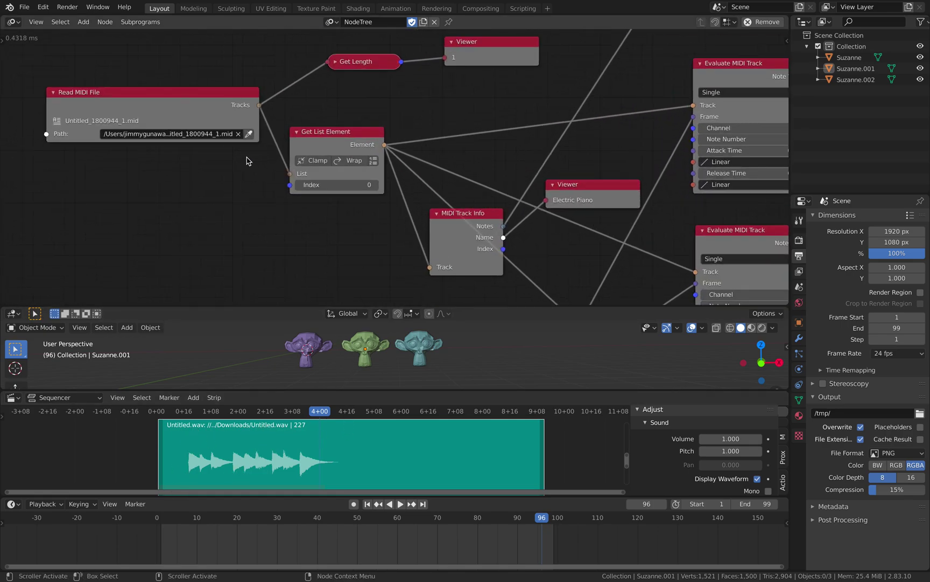
scroll(247, 161, "up", 3)
left_click_drag(109, 116, 28, 116)
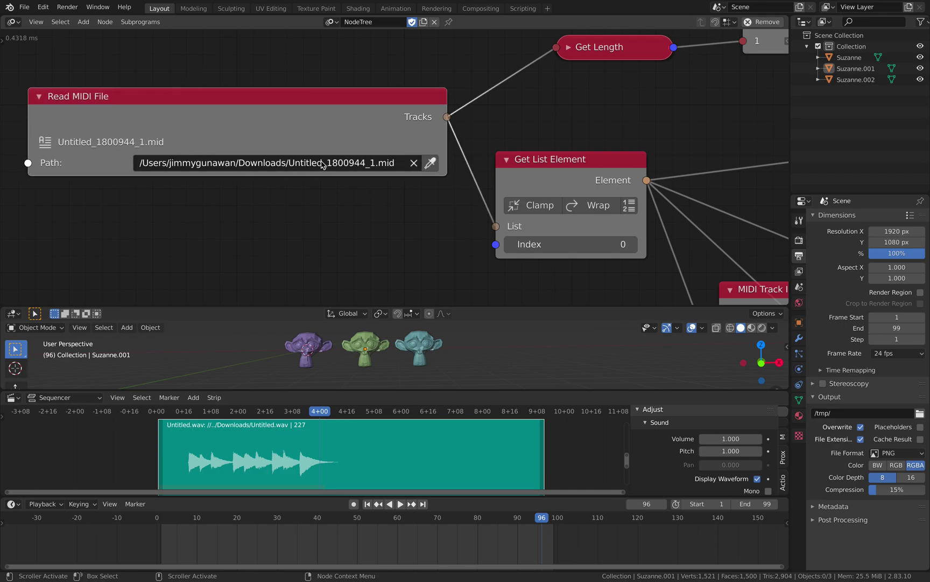
scroll(349, 167, "down", 3)
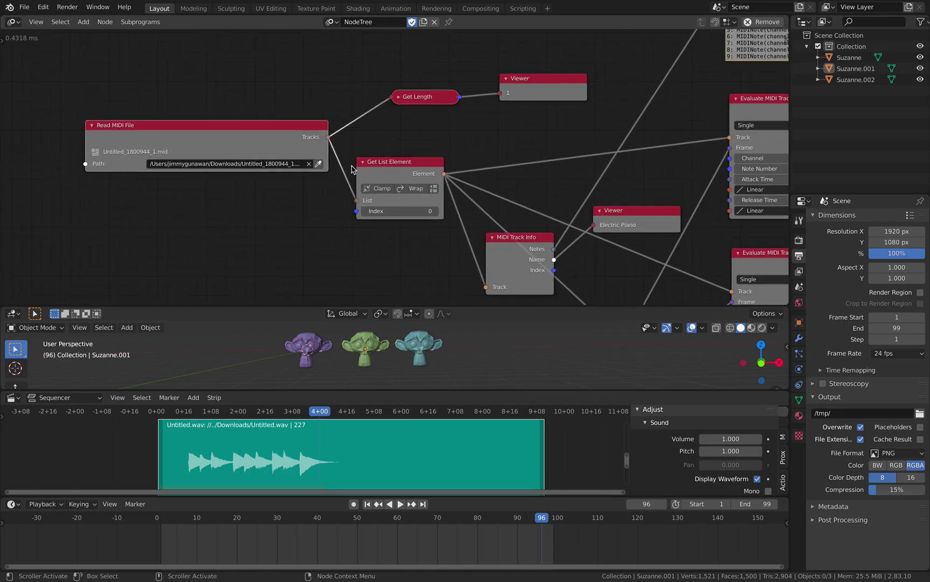
middle_click_drag(348, 161, 254, 129)
scroll(370, 140, "down", 2)
middle_click_drag(371, 141, 329, 140)
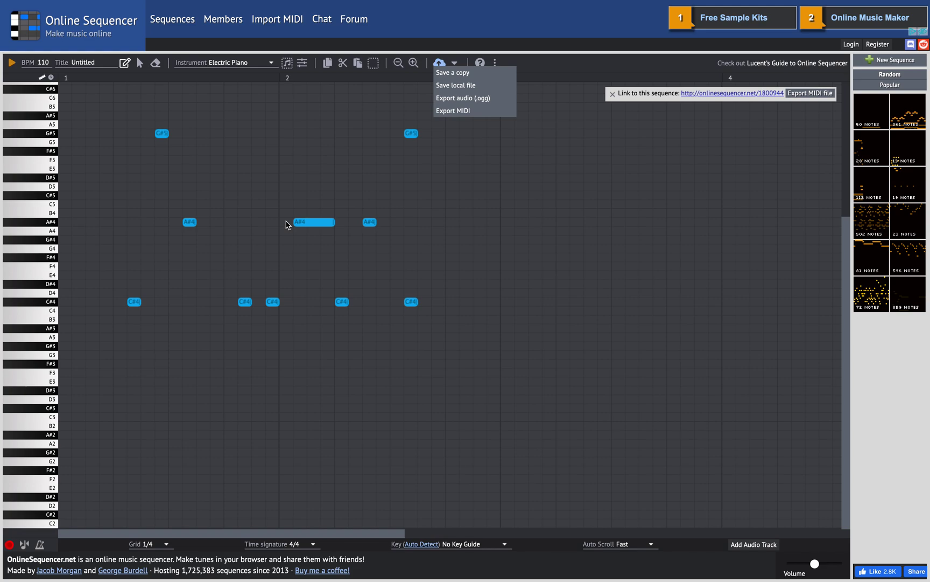
Switch to the browser, review the Animation Nodes release page, and return to the MIDI tutorial page.
mouse_move(803, 4)
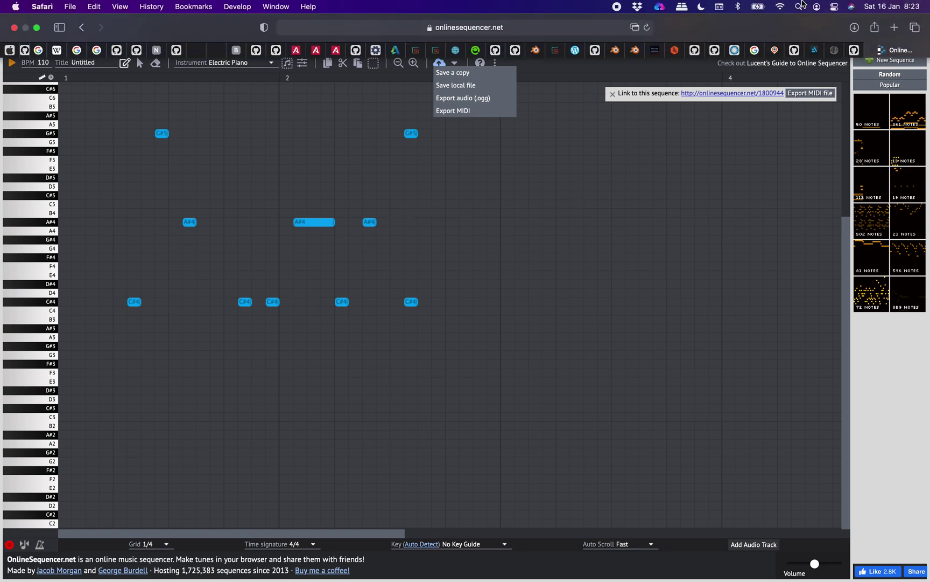
left_click(859, 51)
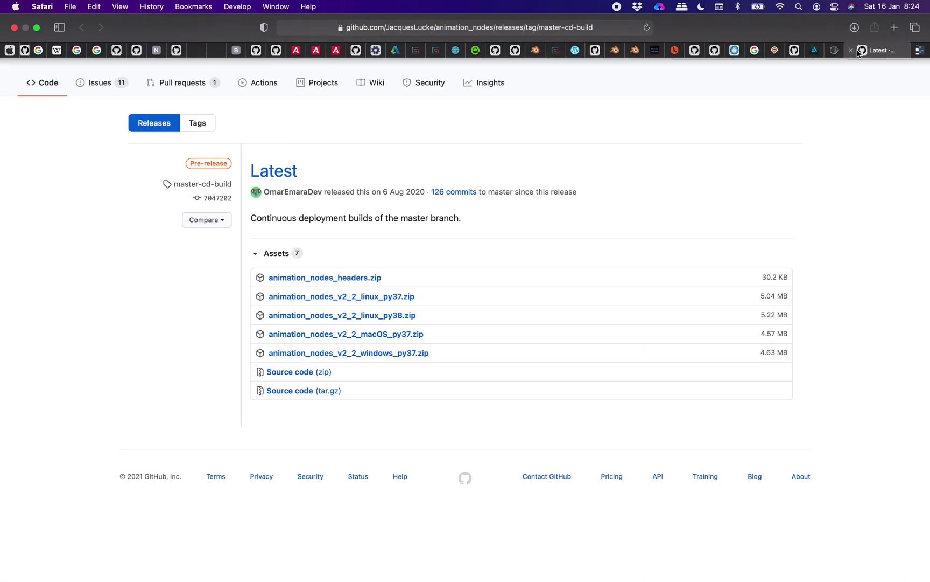
left_click(835, 51)
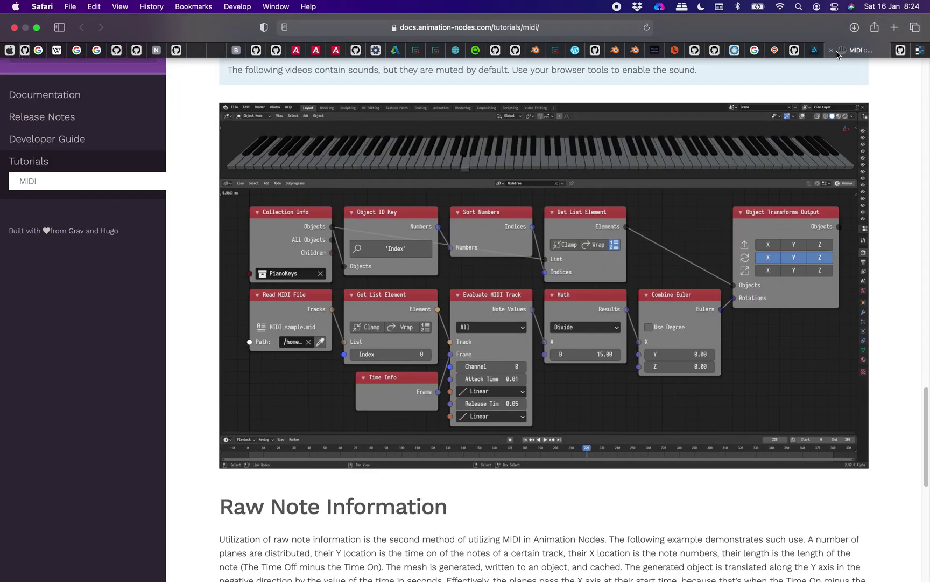
Switch to Blender and show its splash screen.
key("ctrl+Left")
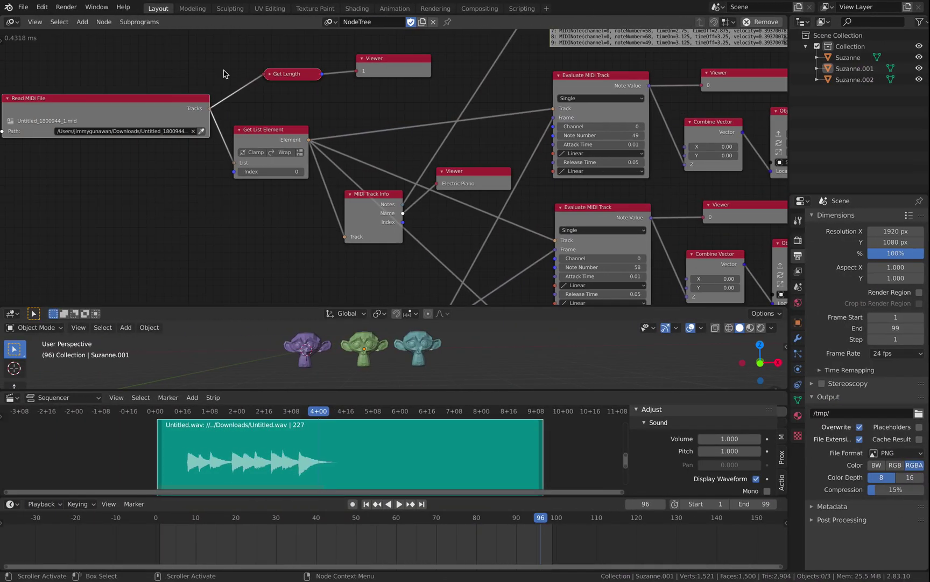
left_click(8, 7)
left_click(79, 22)
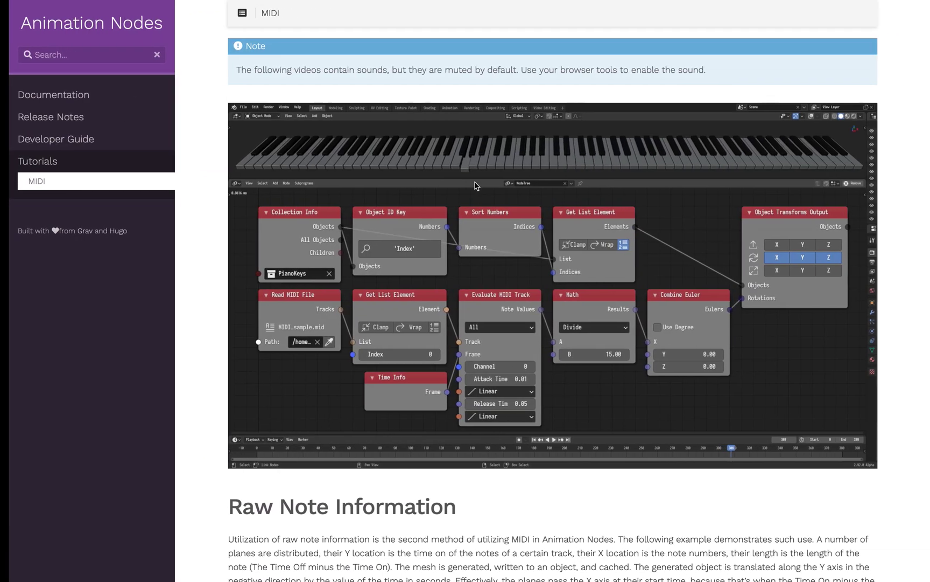
Review the MIDI tutorial's Introduction, Read File and Explore Tracks sections in the browser.
scroll(566, 185, "up", 15)
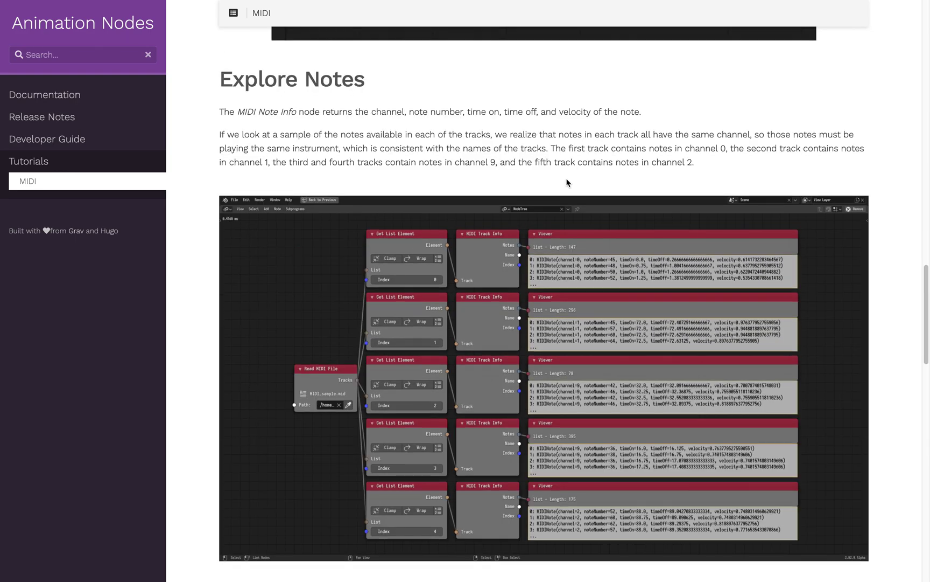
scroll(566, 178, "up", 15)
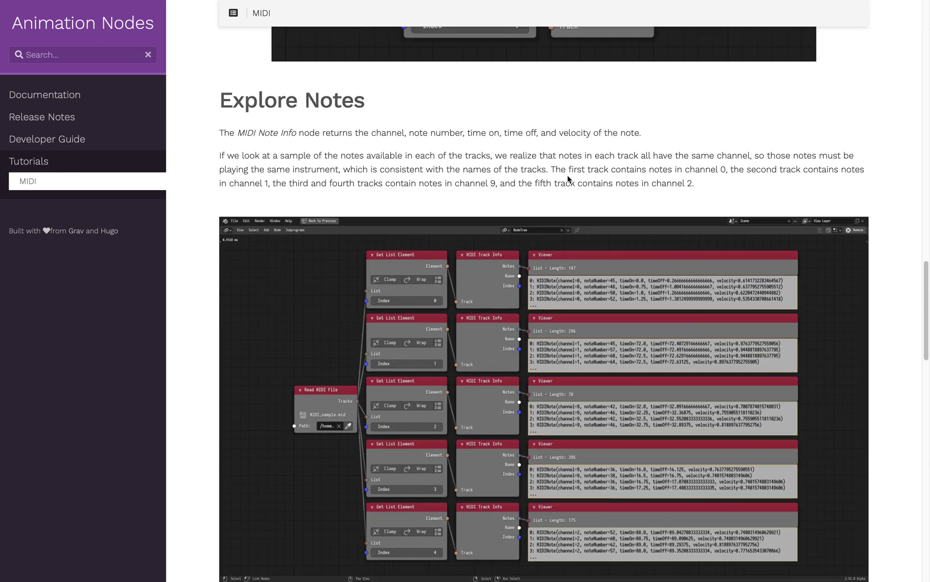
scroll(571, 177, "up", 10)
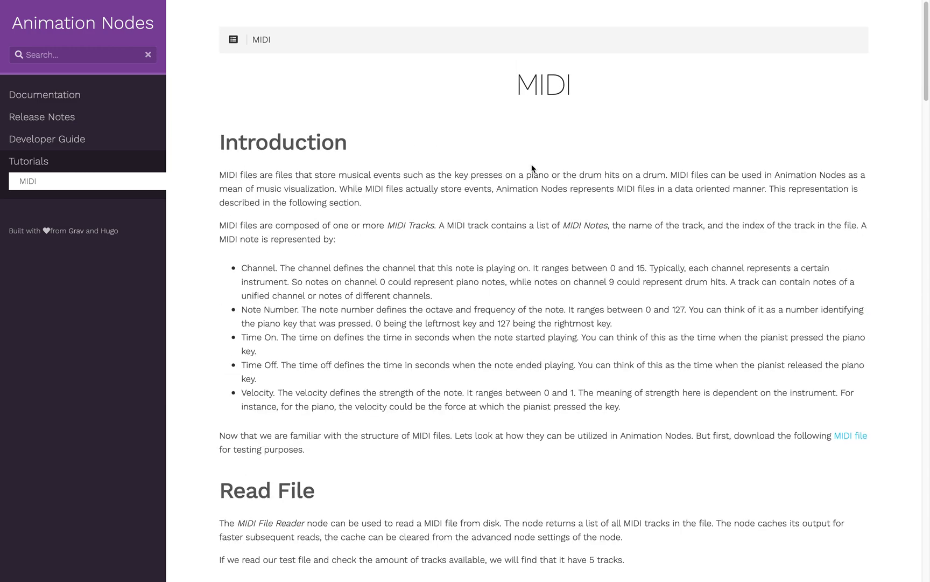
scroll(520, 177, "down", 2)
scroll(514, 189, "down", 8)
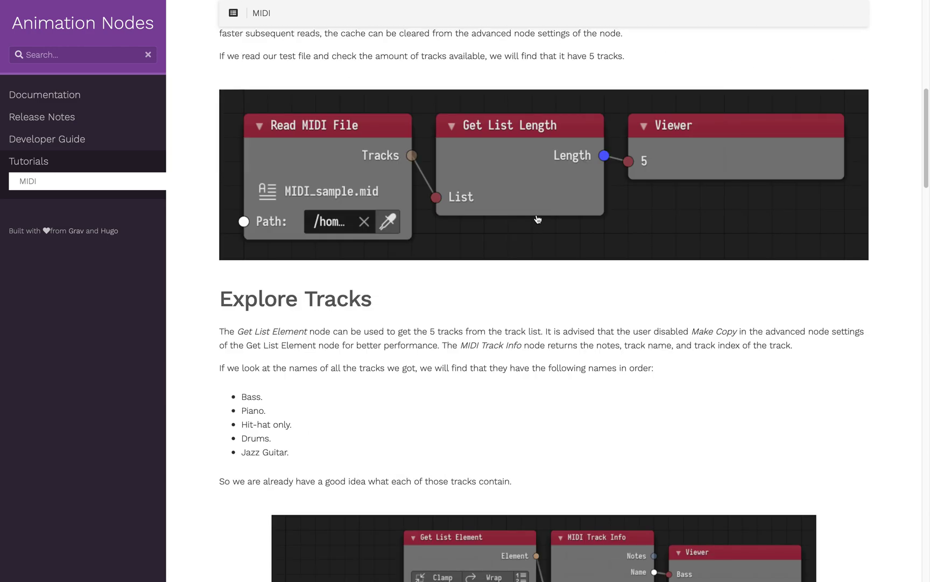
scroll(527, 172, "down", 2)
scroll(479, 165, "up", 2)
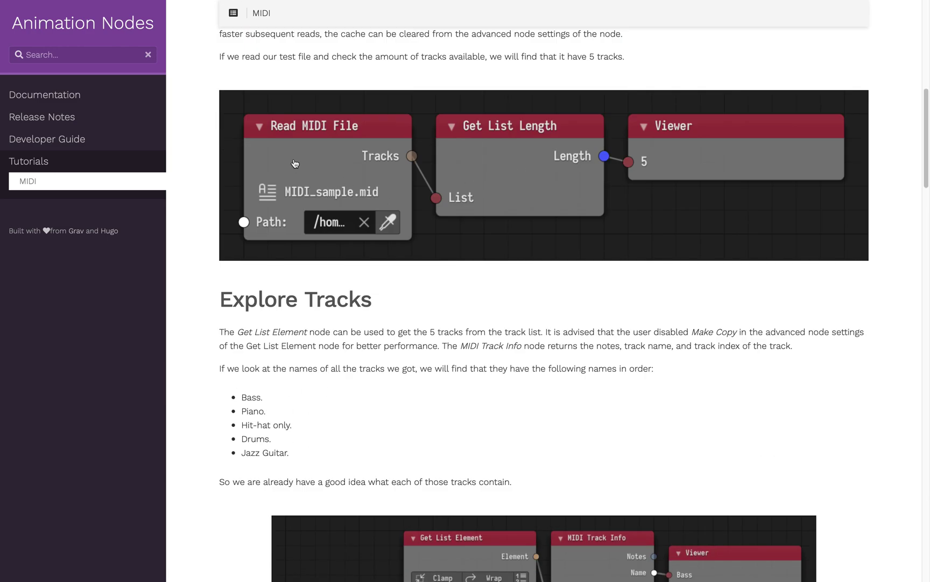
Review the Explore Tracks section of the MIDI tutorial and its node diagram for the five sample tracks.
scroll(587, 217, "down", 7)
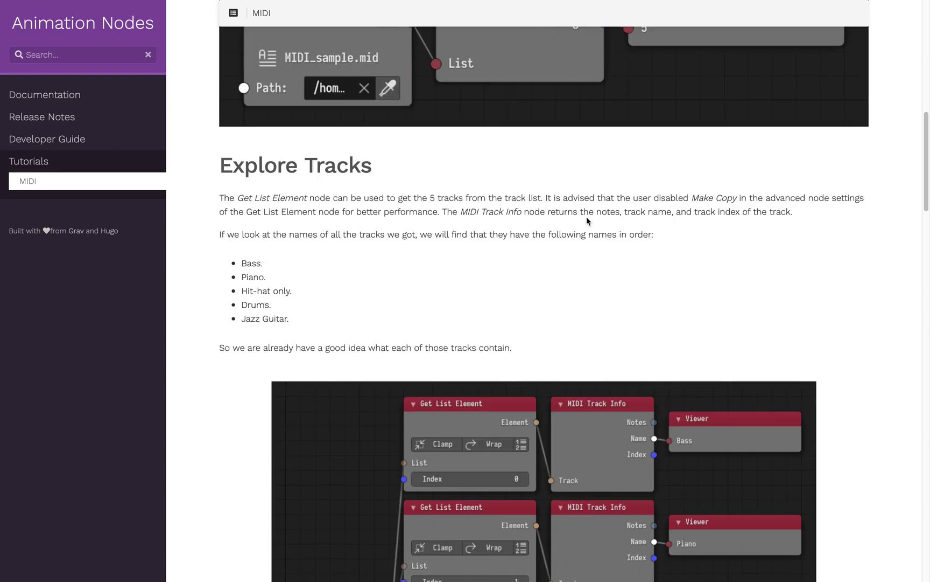
scroll(426, 347, "down", 1)
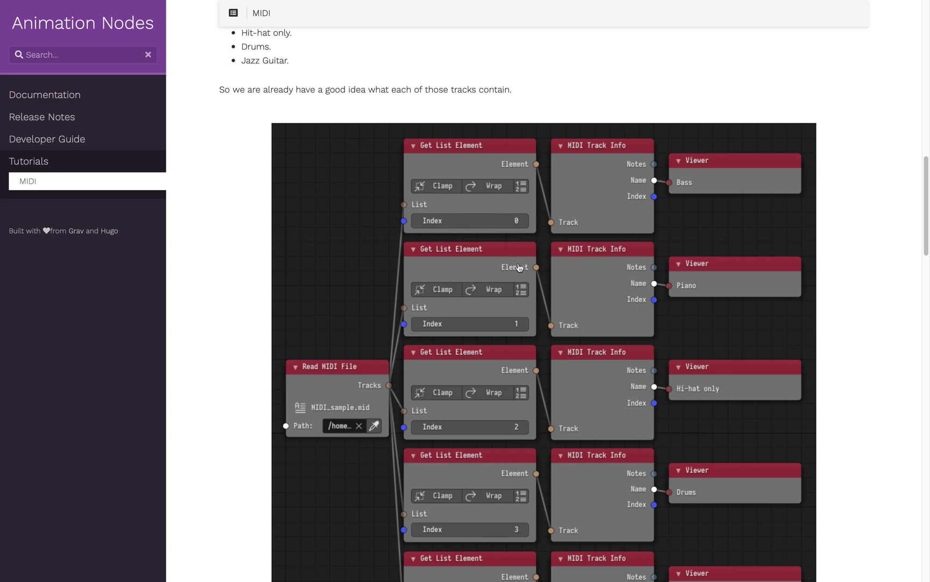
scroll(484, 242, "down", 1)
scroll(556, 249, "down", 6)
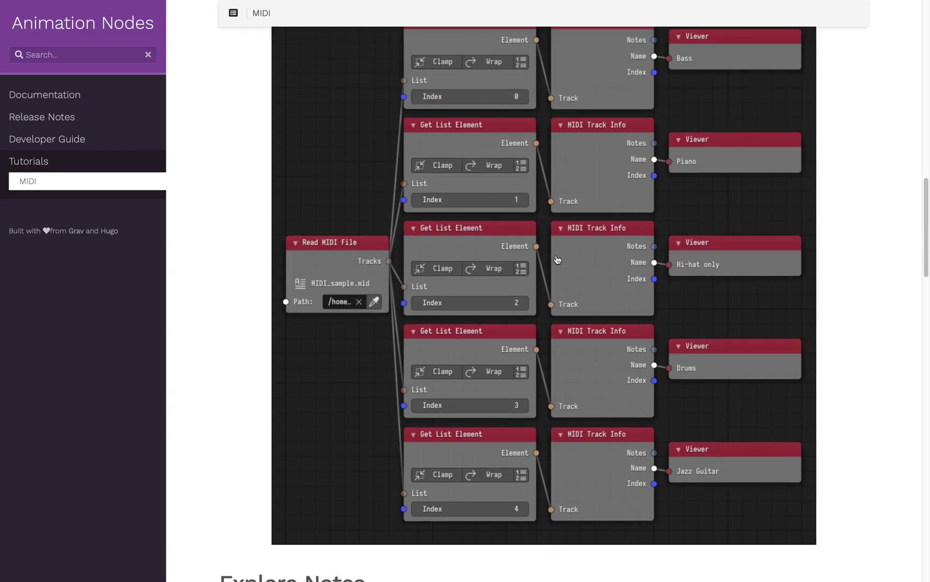
scroll(560, 259, "up", 9)
scroll(466, 249, "down", 5)
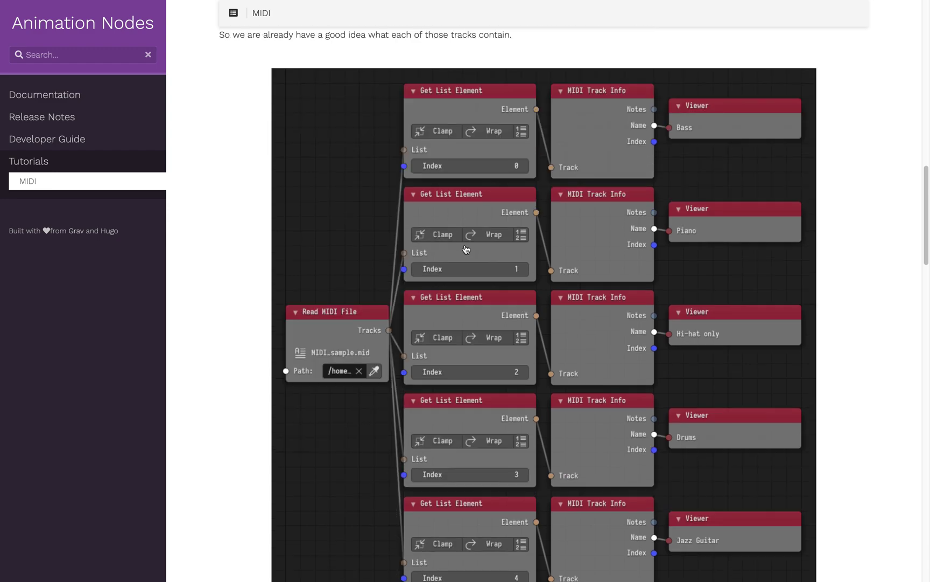
scroll(706, 99, "down", 1)
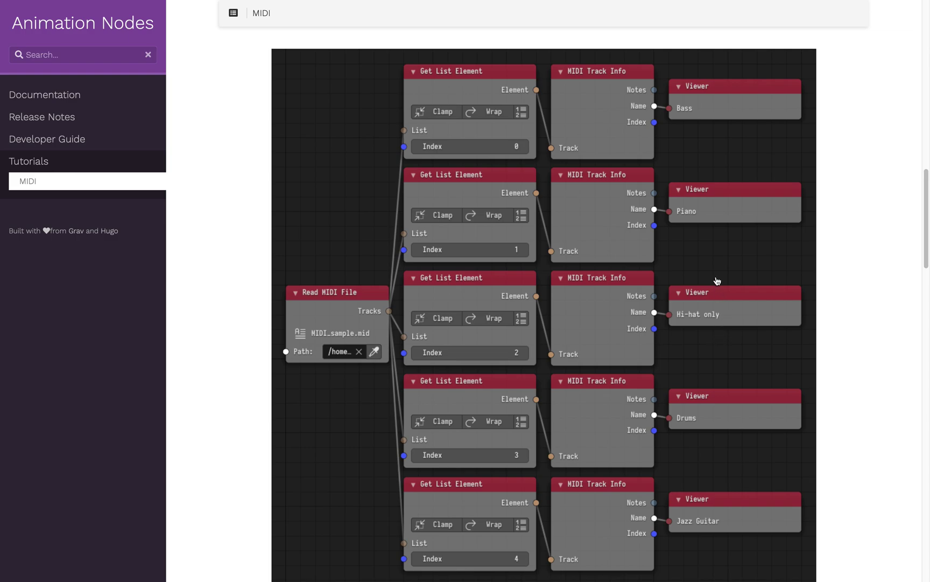
Switch to Blender and examine the Viewer connected to the Name output of the MIDI Track Info node.
key("ctrl+Left")
left_click(210, 191)
middle_click_drag(220, 197, 217, 209)
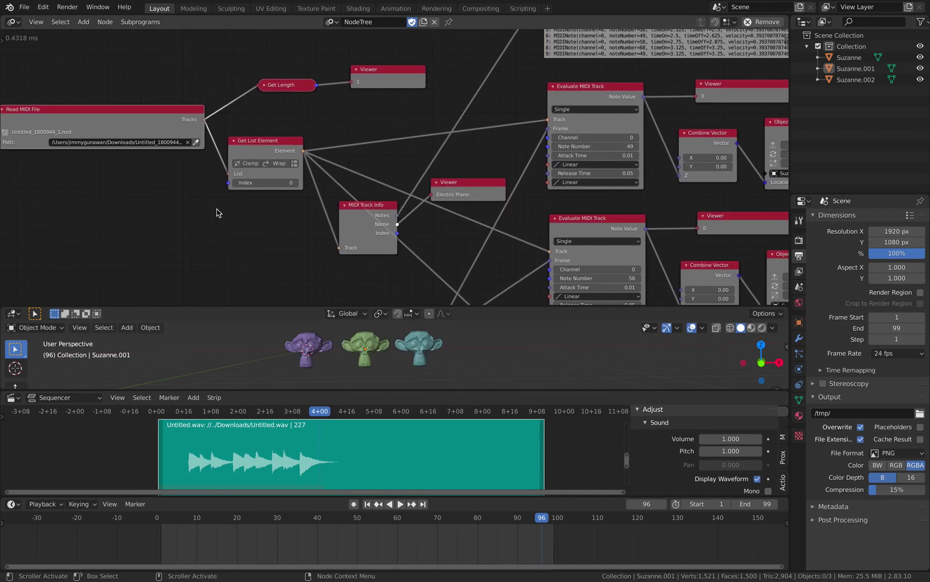
scroll(474, 213, "up", 3)
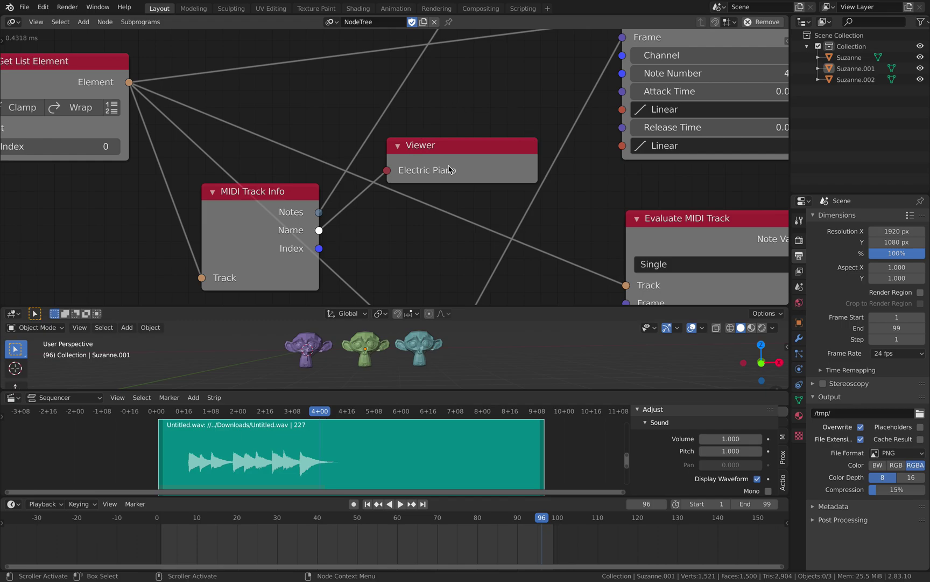
scroll(396, 170, "down", 8)
middle_click_drag(283, 149, 389, 158)
Spread out the start of the node tree by moving Read MIDI File and Get List Element away from Get Length and MIDI Track Info.
left_click_drag(159, 86, 139, 85)
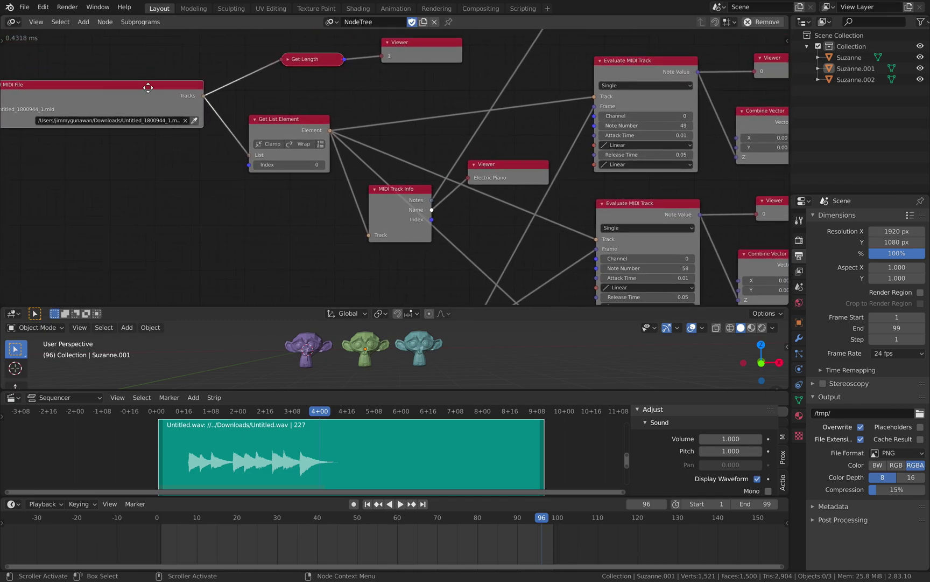
middle_click_drag(141, 91, 281, 113)
left_click_drag(259, 109, 194, 104)
middle_click_drag(217, 125, 185, 117)
scroll(380, 134, "up", 1)
left_click_drag(380, 133, 328, 121)
scroll(329, 147, "up", 4)
middle_click_drag(329, 149, 306, 146)
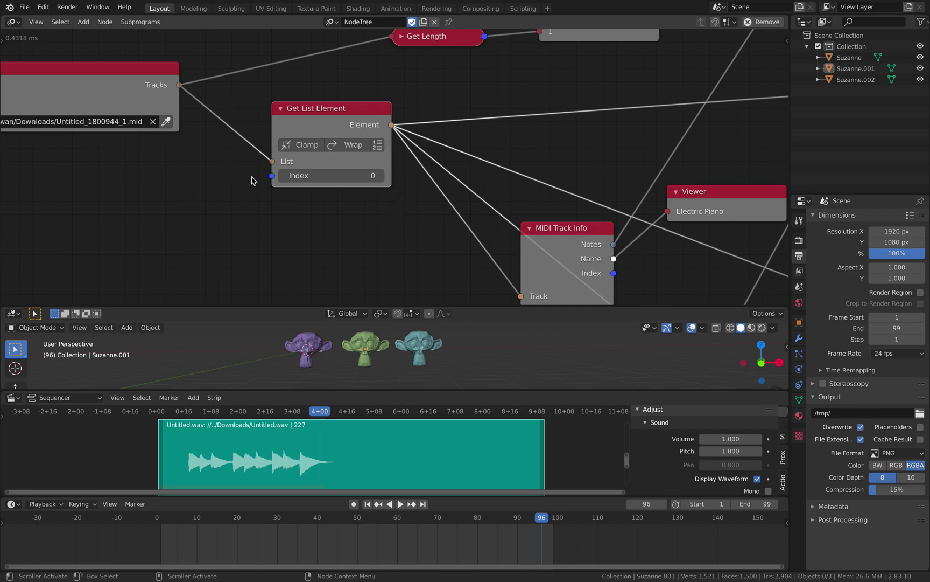
Move the MIDI Track Info node up so it sits above the links from Get List Element to the Evaluate MIDI Track nodes.
scroll(323, 197, "down", 1)
middle_click_drag(322, 198, 201, 151)
left_click_drag(493, 144, 503, 132)
left_click_drag(401, 188, 385, 131)
middle_click_drag(380, 129, 366, 212)
left_click_drag(364, 200, 394, 136)
left_click_drag(414, 93, 407, 51)
left_click_drag(393, 138, 409, 77)
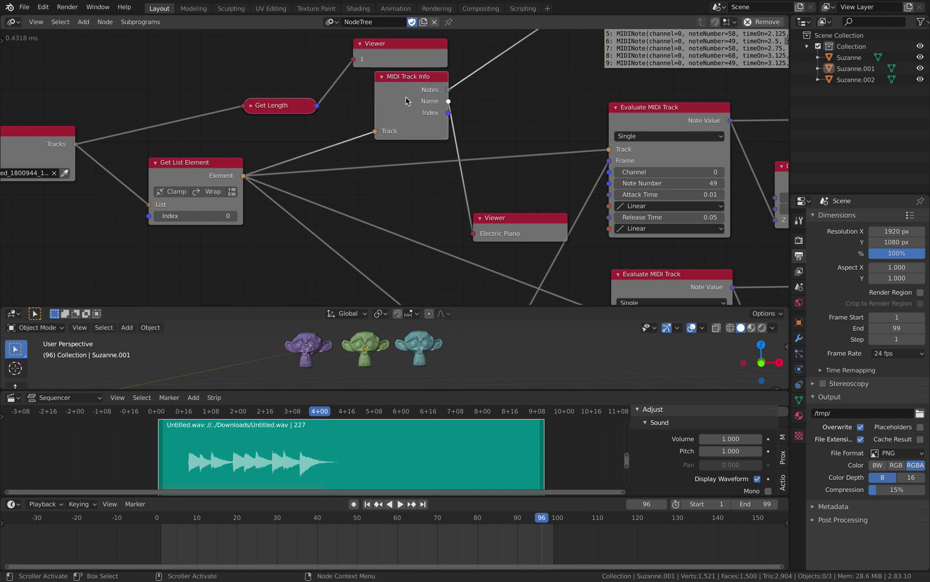
middle_click_drag(424, 81, 370, 137)
left_click_drag(370, 138, 361, 152)
left_click_drag(362, 102, 363, 91)
left_click_drag(348, 145, 340, 138)
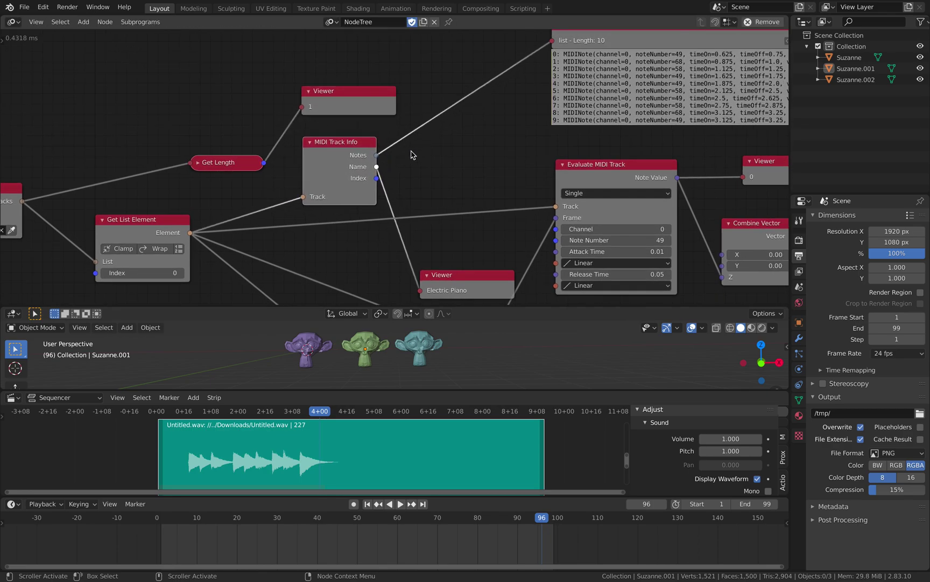
Read the MIDI note list in the Viewer, including note numbers, timeOn, timeOff and velocity values.
middle_click_drag(456, 147, 279, 169)
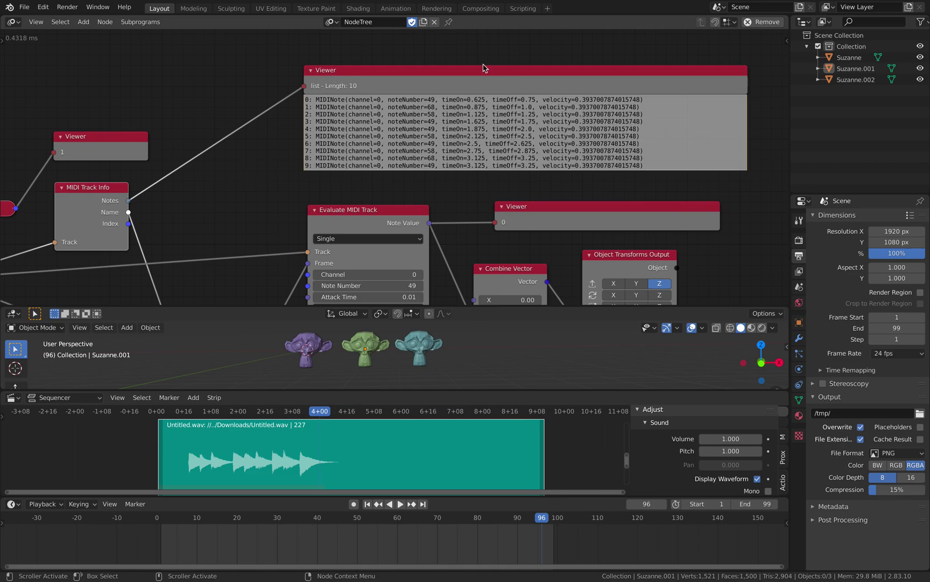
scroll(496, 72, "up", 4)
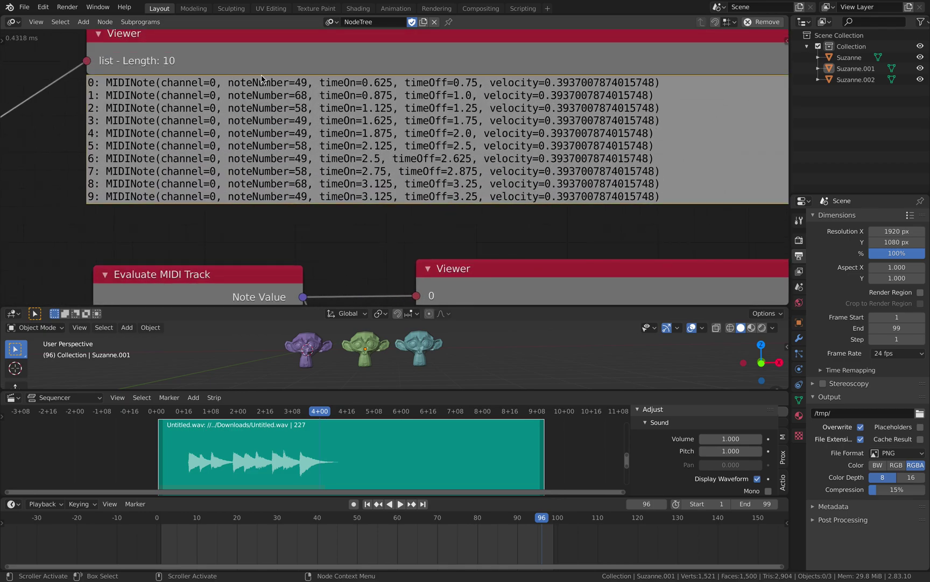
scroll(313, 97, "down", 2)
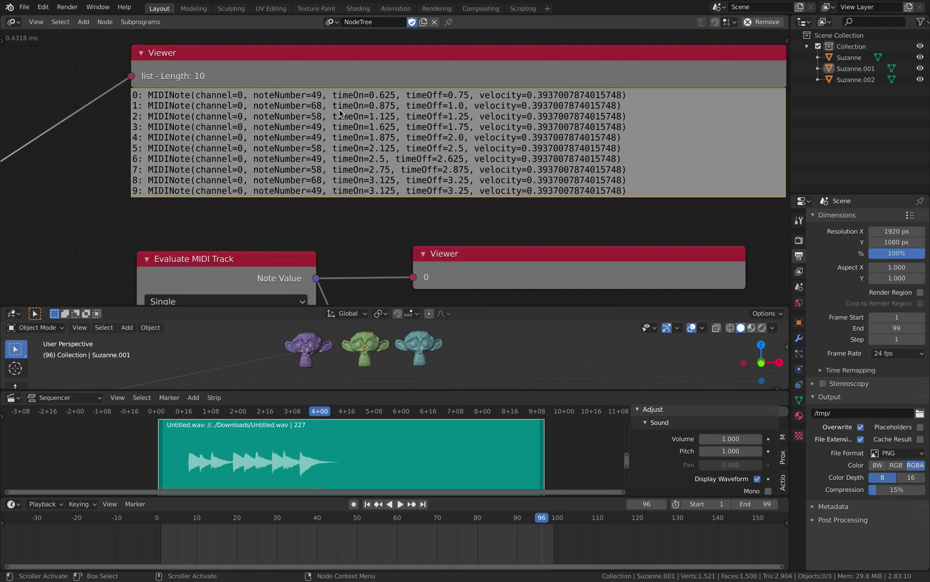
scroll(349, 112, "up", 1)
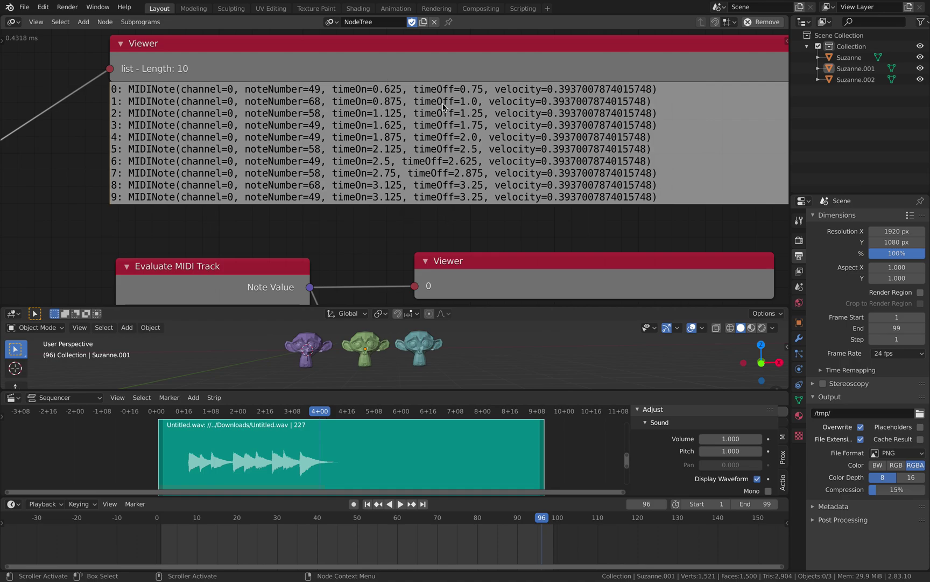
left_click(450, 126)
scroll(452, 132, "down", 1)
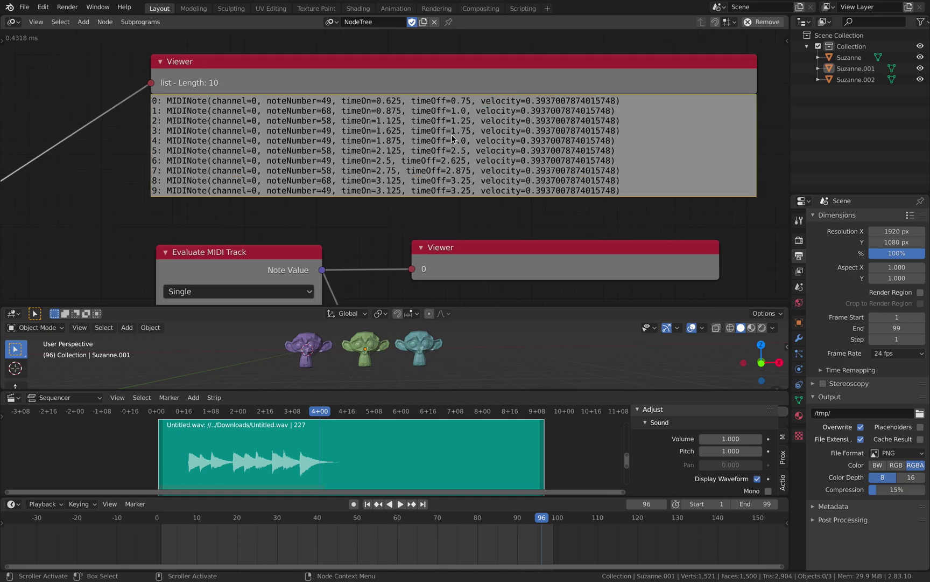
middle_click_drag(457, 131, 431, 138)
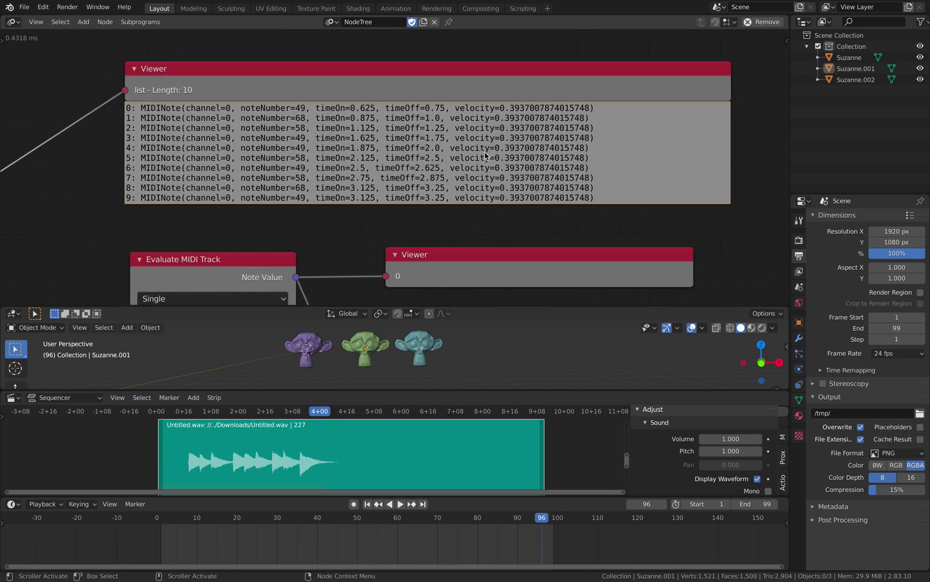
Examine the first Evaluate MIDI Track node's settings and its links to the Viewer, Combine Vector and Object Transforms Output nodes.
scroll(474, 159, "down", 3)
middle_click_drag(410, 222, 449, 129)
middle_click_drag(428, 170, 476, 102)
scroll(372, 105, "up", 2)
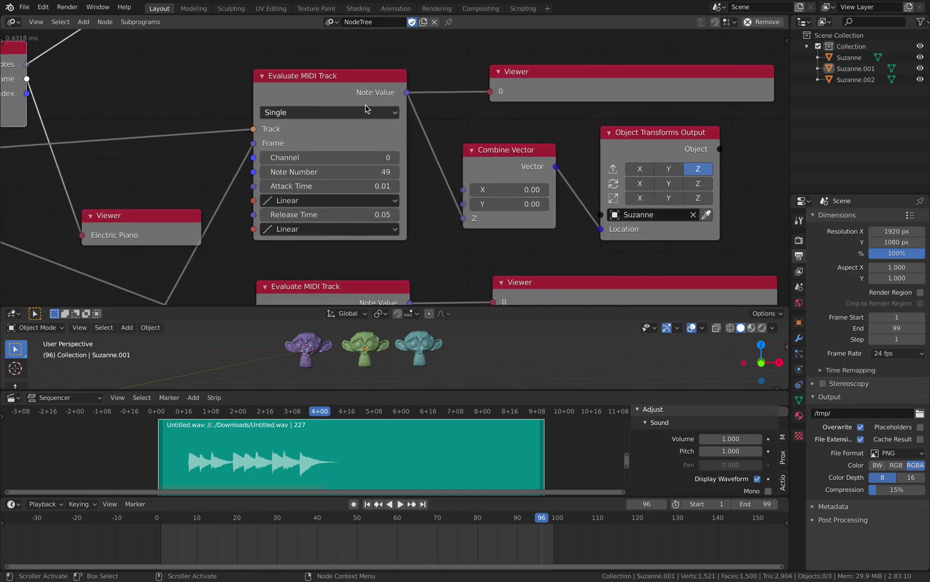
scroll(366, 105, "up", 1)
left_click_drag(327, 82, 339, 77)
scroll(340, 78, "down", 2)
middle_click_drag(301, 81, 452, 103)
scroll(397, 101, "down", 3)
left_click_drag(496, 100, 490, 100)
scroll(495, 154, "up", 2)
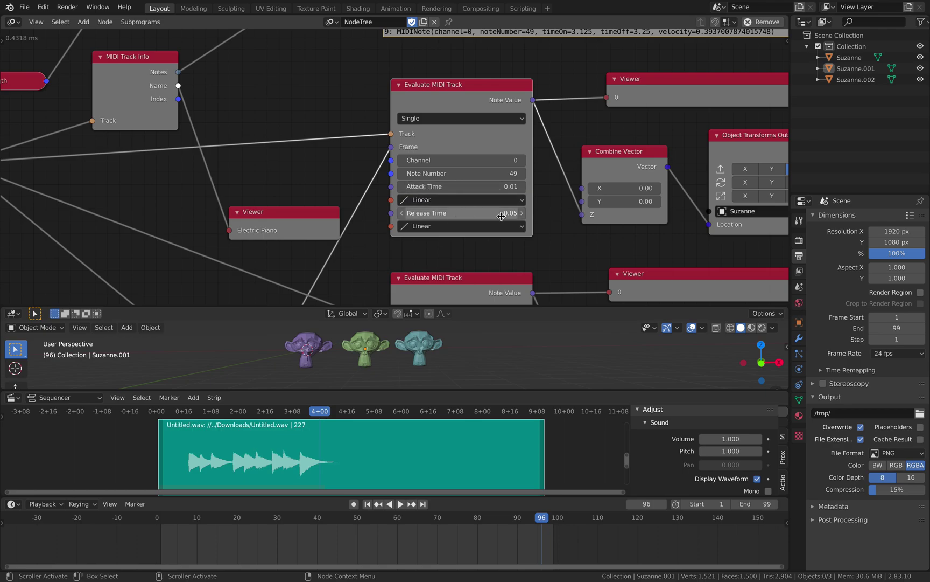
scroll(509, 212, "down", 2)
middle_click_drag(527, 218, 382, 201)
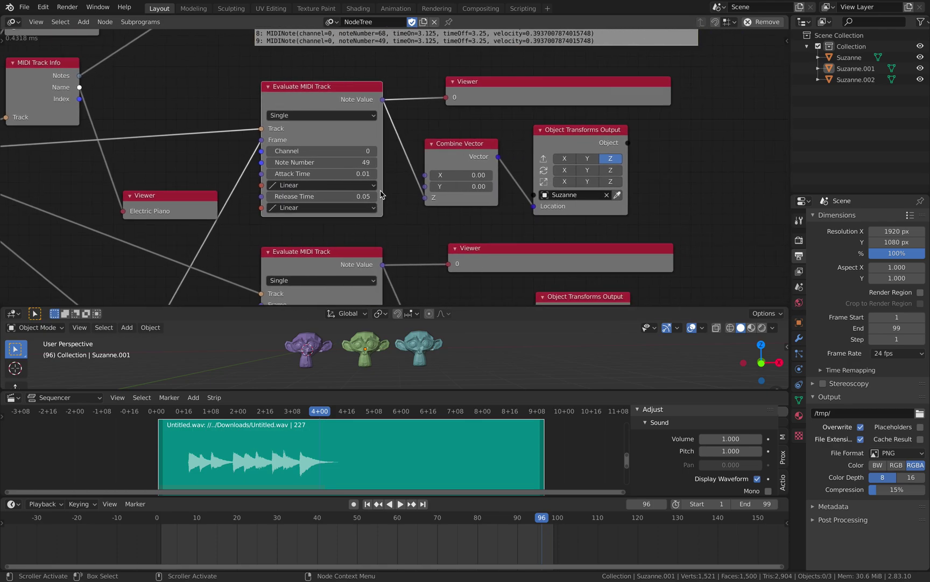
Annotate the empty area beside the Object Transforms Output nodes with four freehand attack-and-release curves.
scroll(415, 186, "down", 3)
middle_click_drag(571, 183, 360, 191)
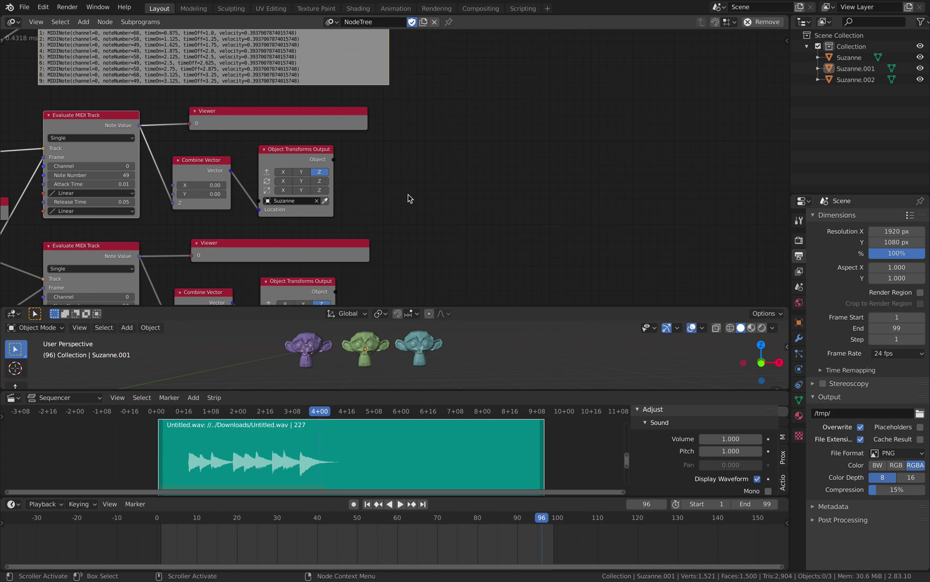
left_click_drag(405, 194, 426, 188)
left_click_drag(476, 142, 555, 186)
mouse_move(431, 258)
left_mouse_down()
mouse_move(545, 224)
mouse_move(584, 261)
mouse_move(613, 261)
left_mouse_up()
scroll(513, 160, "down", 1)
middle_click_drag(514, 160, 567, 142)
mouse_move(549, 122)
left_mouse_down()
mouse_move(580, 81)
mouse_move(642, 93)
mouse_move(648, 116)
left_mouse_up()
middle_click_drag(648, 116, 563, 114)
mouse_move(561, 120)
left_mouse_down()
mouse_move(565, 108)
mouse_move(630, 68)
mouse_move(635, 117)
left_mouse_up()
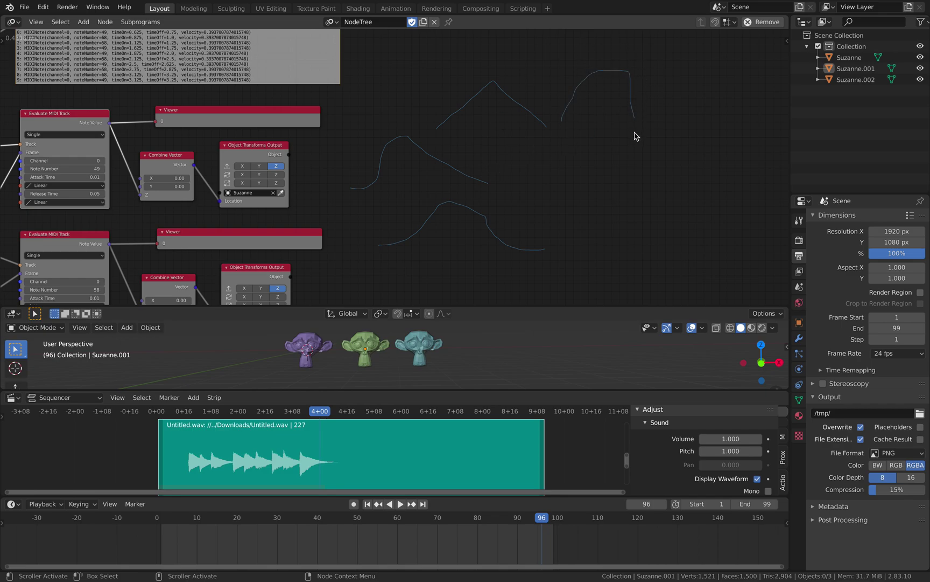
Examine the attack and release times and their interpolation inputs on the first Evaluate MIDI Track node.
key("Home")
scroll(323, 177, "up", 3)
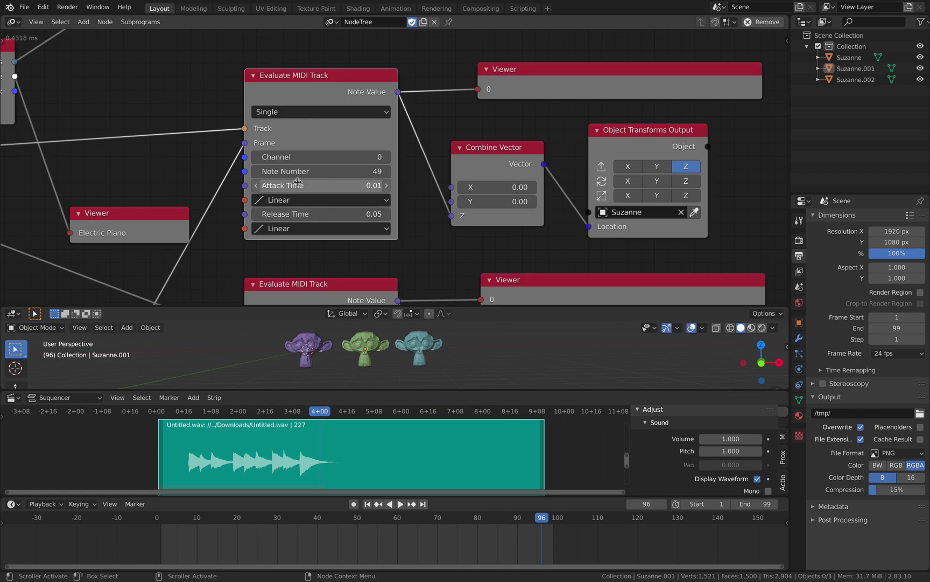
left_click(296, 201)
left_click(323, 215)
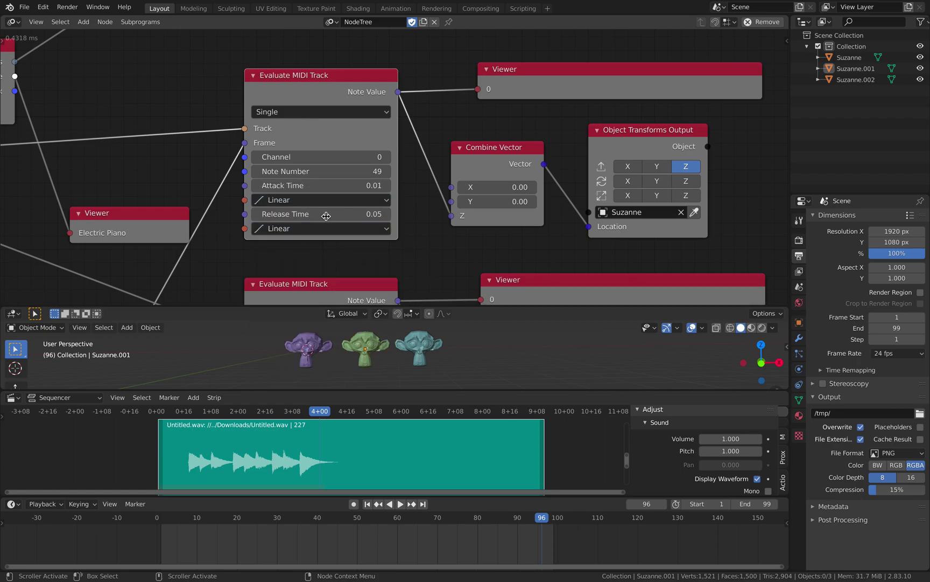
scroll(331, 241, "down", 1)
scroll(331, 241, "down", 3)
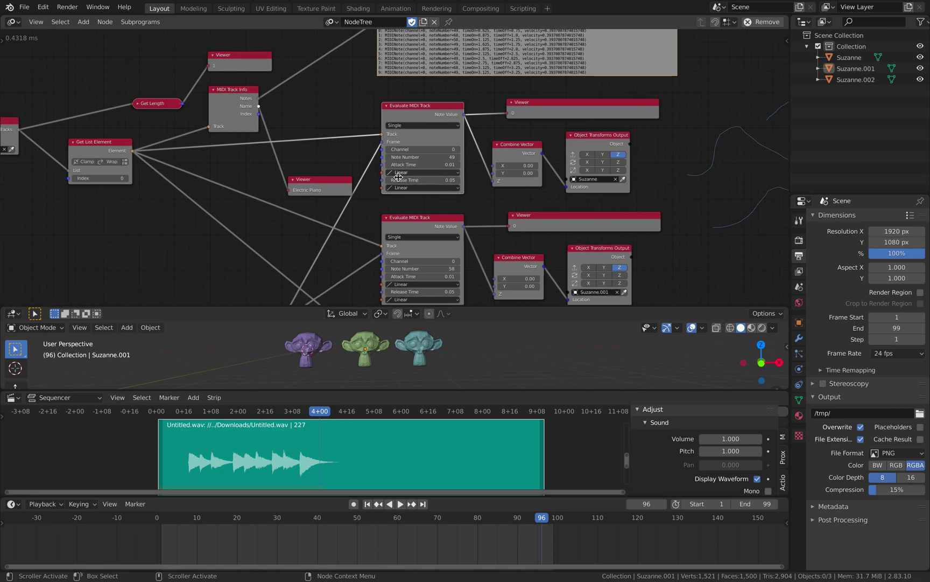
Adjust the positions of the first Evaluate MIDI Track node and of the Viewer and Combine Vector nodes connected to it.
scroll(342, 129, "up", 2)
left_click_drag(348, 116, 351, 117)
scroll(388, 116, "up", 2)
left_click_drag(483, 102, 472, 91)
middle_click_drag(368, 97, 317, 108)
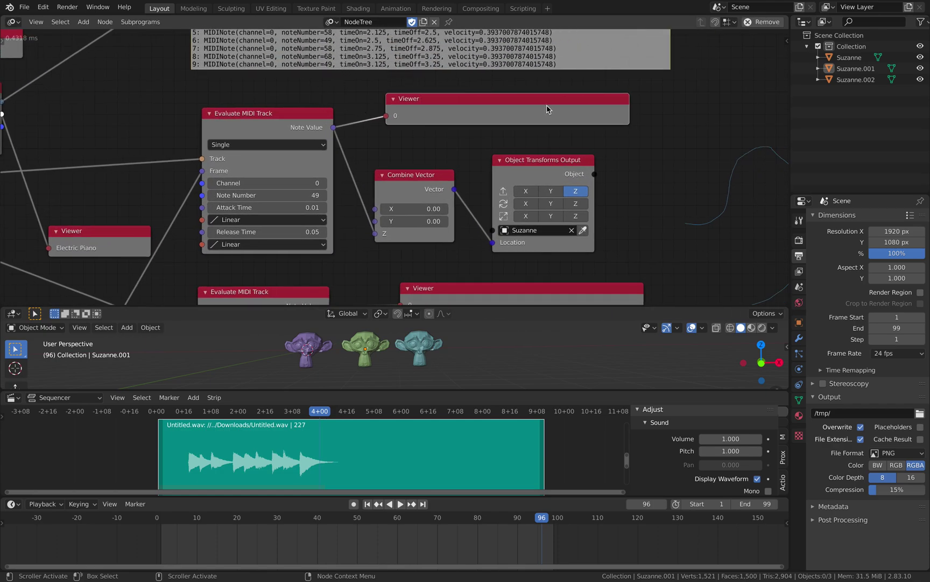
left_click_drag(428, 177, 433, 161)
scroll(431, 259, "down", 4)
middle_click_drag(431, 260, 399, 139)
scroll(403, 178, "down", 3)
Select each of the three monkey heads in turn and play back the animation to check their motion.
left_click(307, 349)
left_click(365, 348)
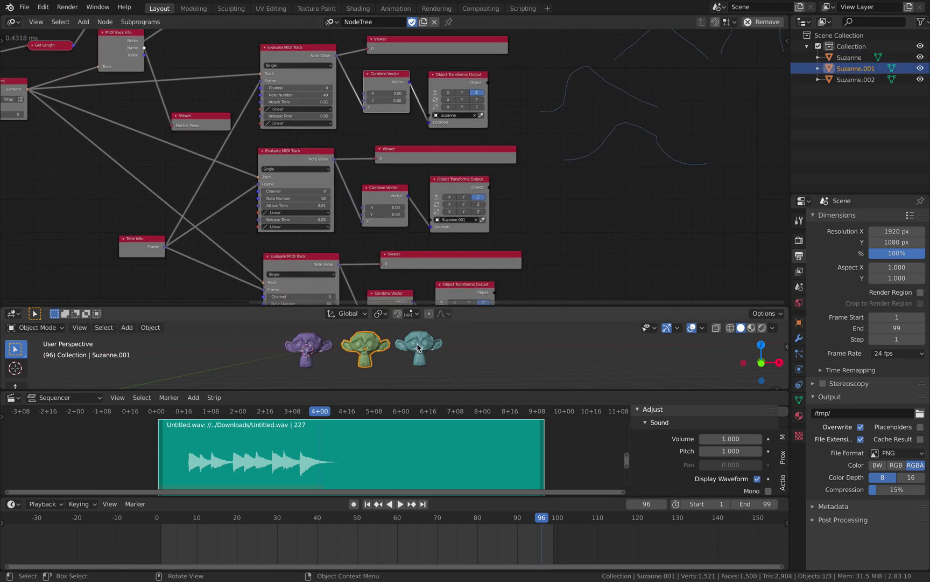
left_click(419, 347)
middle_click_drag(513, 334, 499, 345)
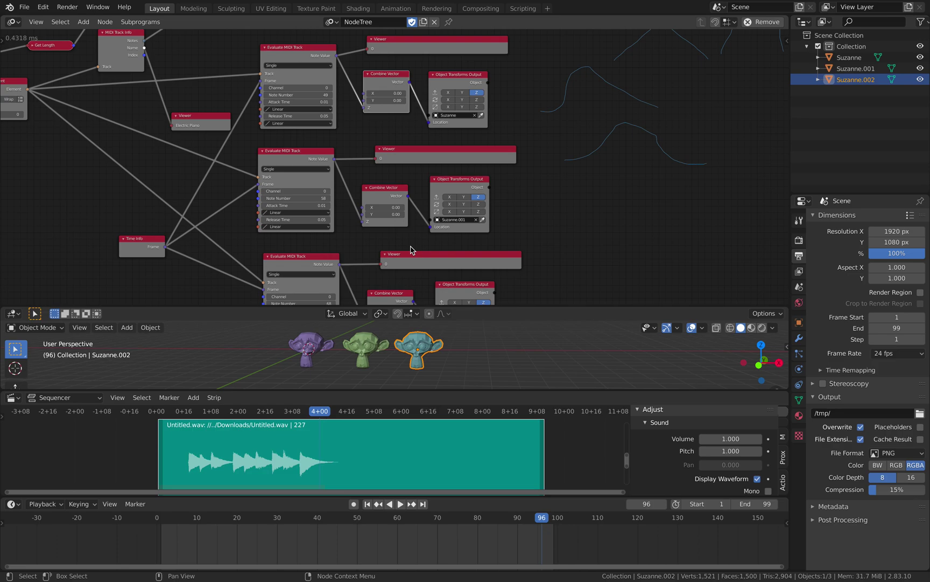
key("space")
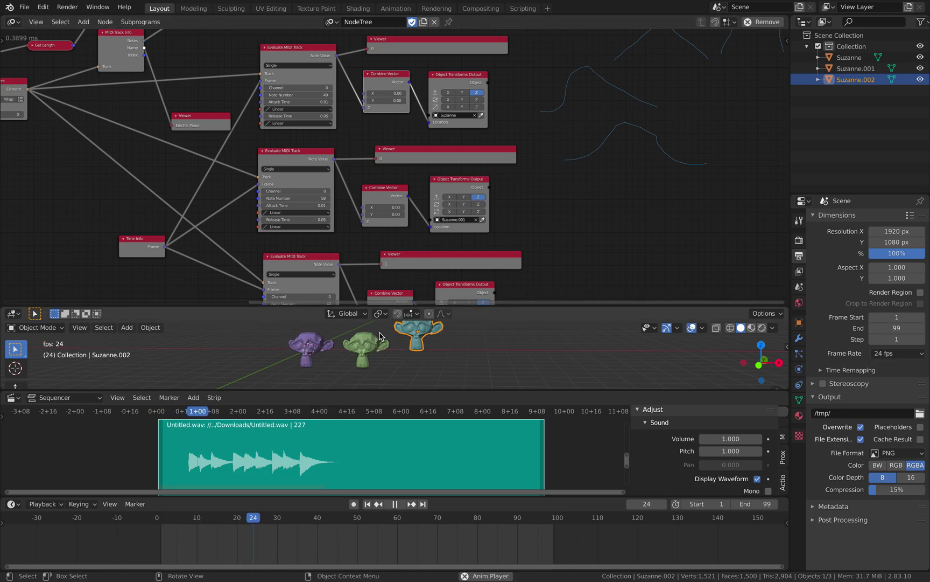
key("space")
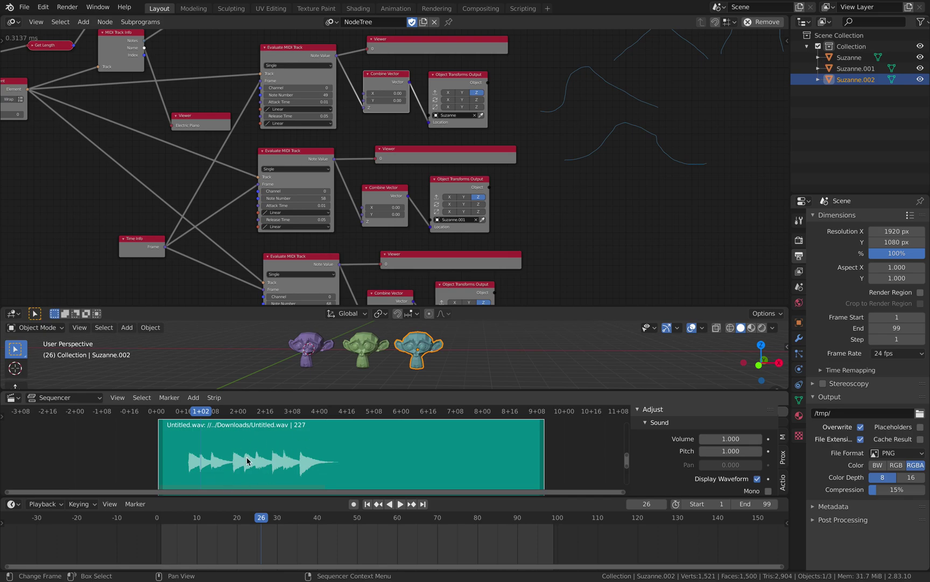
Inspect the Untitled.wav waveform in the sequencer and compare it with the three monkey heads.
scroll(248, 460, "up", 2)
scroll(237, 455, "left", 1, "ctrl")
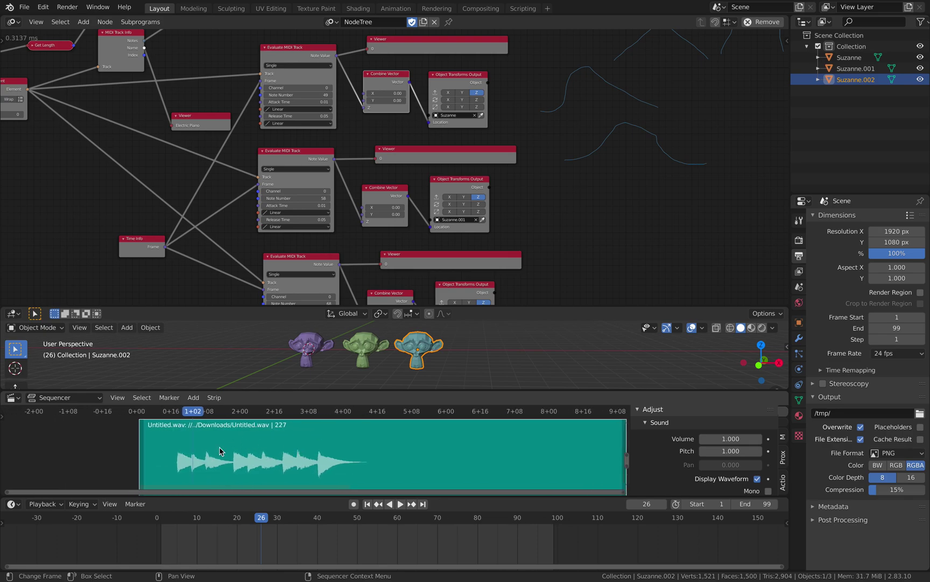
scroll(716, 474, "down", 1)
left_click(316, 353)
left_click(364, 352)
left_click(396, 346)
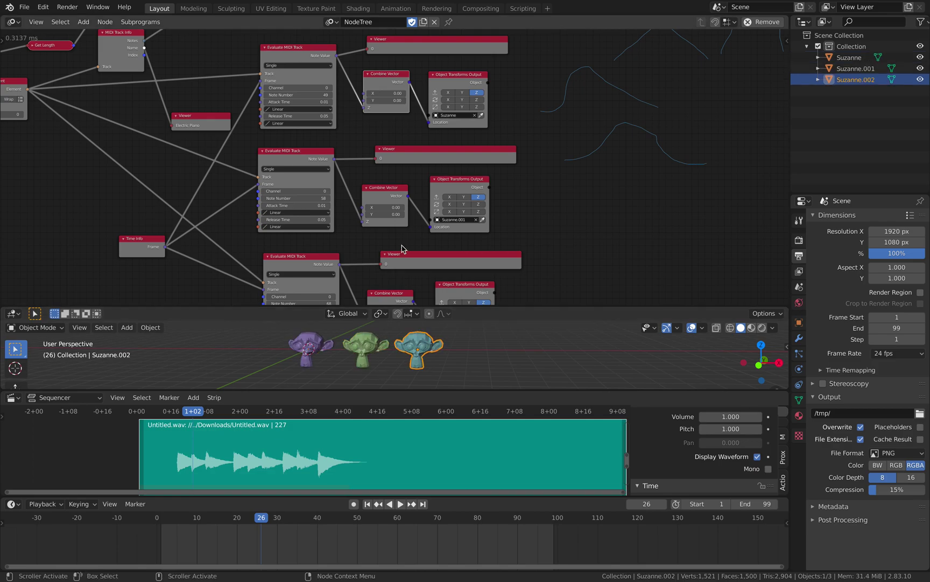
Examine the node chain driving Suzanne.001, replay the animation and select the green monkey head.
scroll(409, 222, "up", 3)
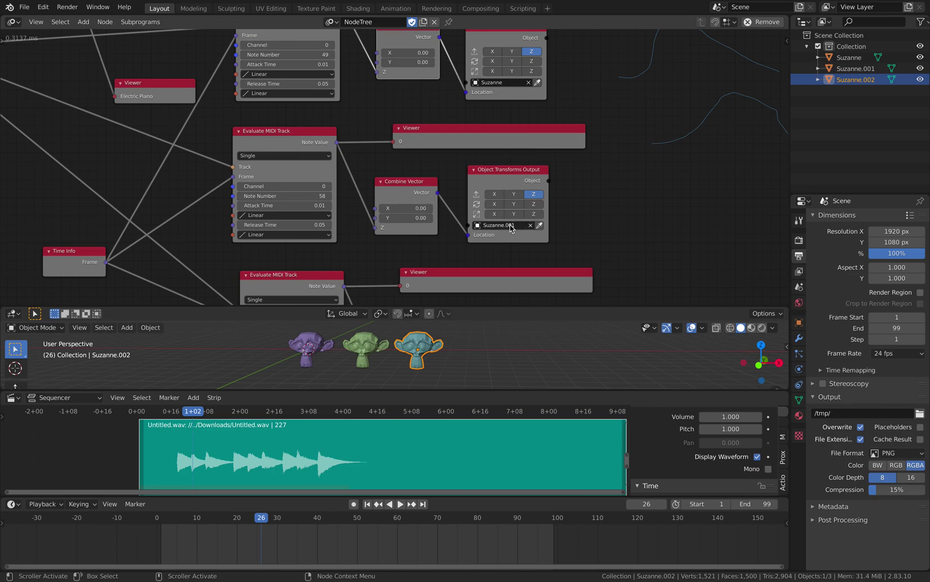
middle_click_drag(438, 360, 442, 363)
key("space")
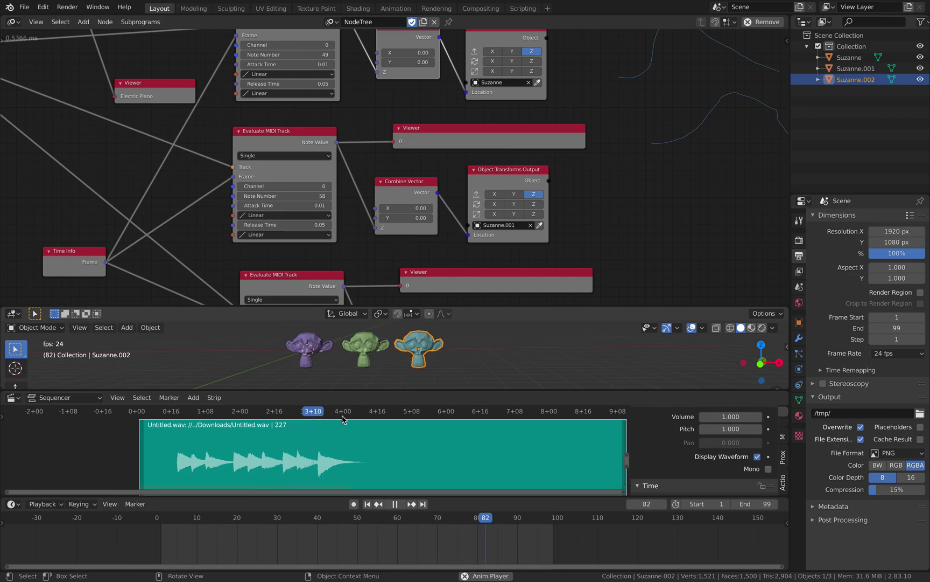
key("space")
left_click(365, 351)
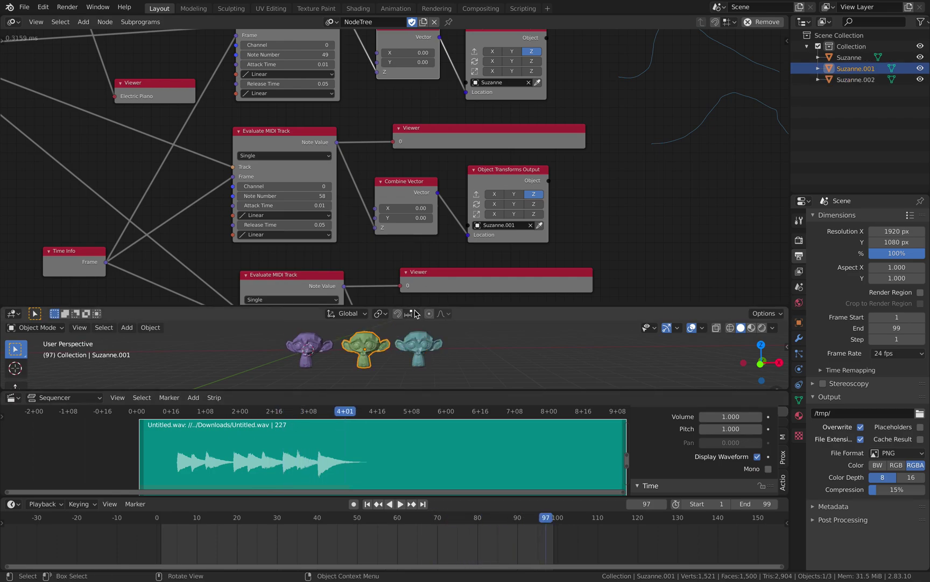
Enlarge the 3D viewport, switch to Online Sequencer in Safari and play back the Untitled sequence.
left_click_drag(414, 306, 414, 248)
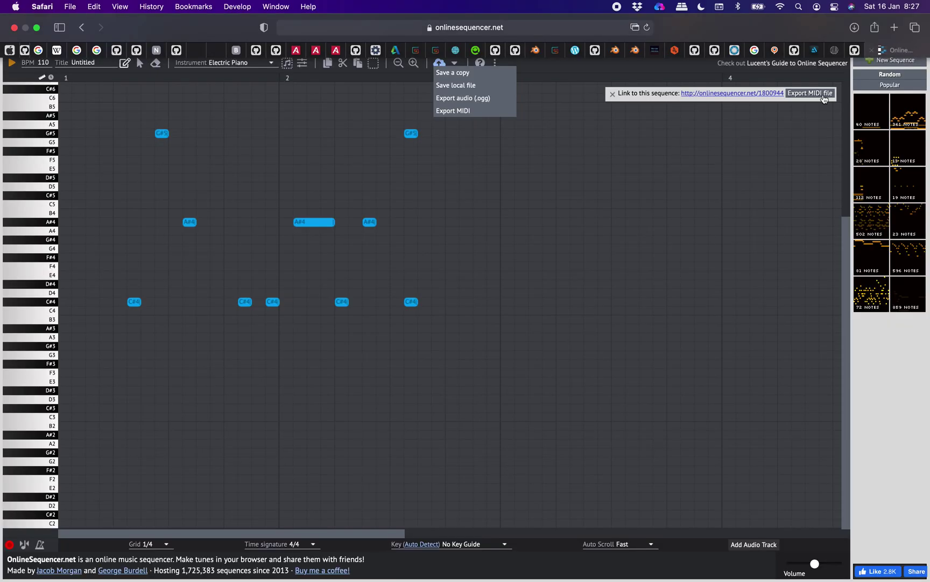
scroll(332, 259, "up", 2)
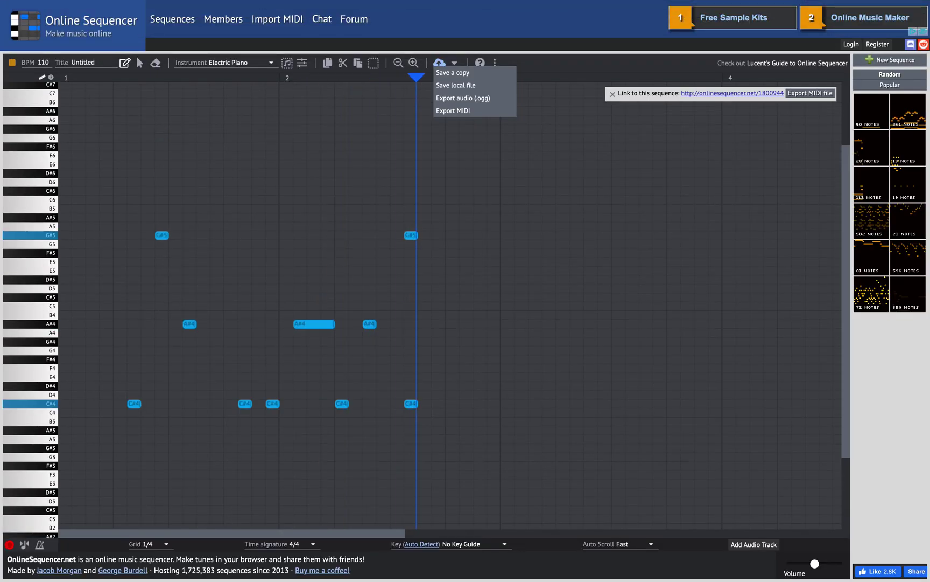
key("space")
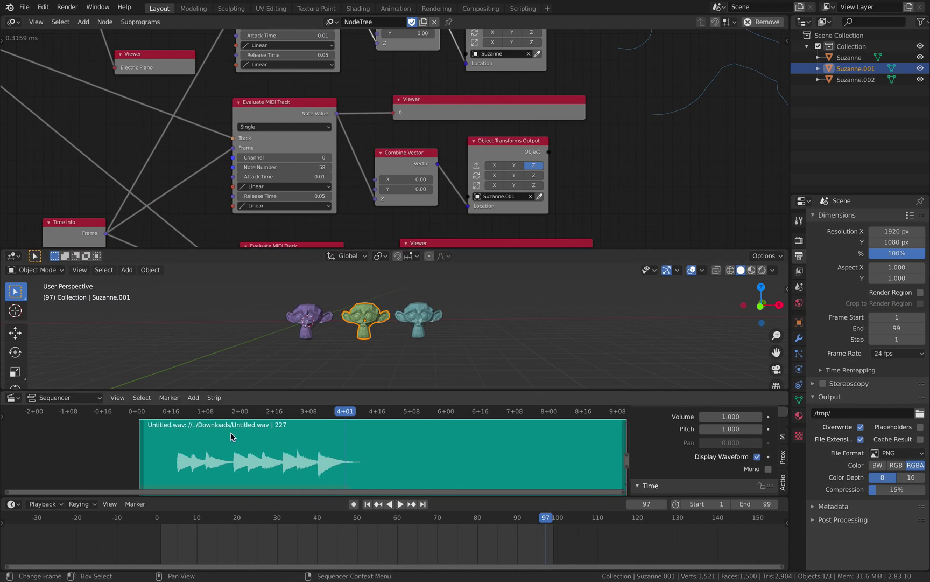
Return to Blender, play the animation from frame 8 with a closer view of the three heads, and scrub to the end.
left_click(155, 412)
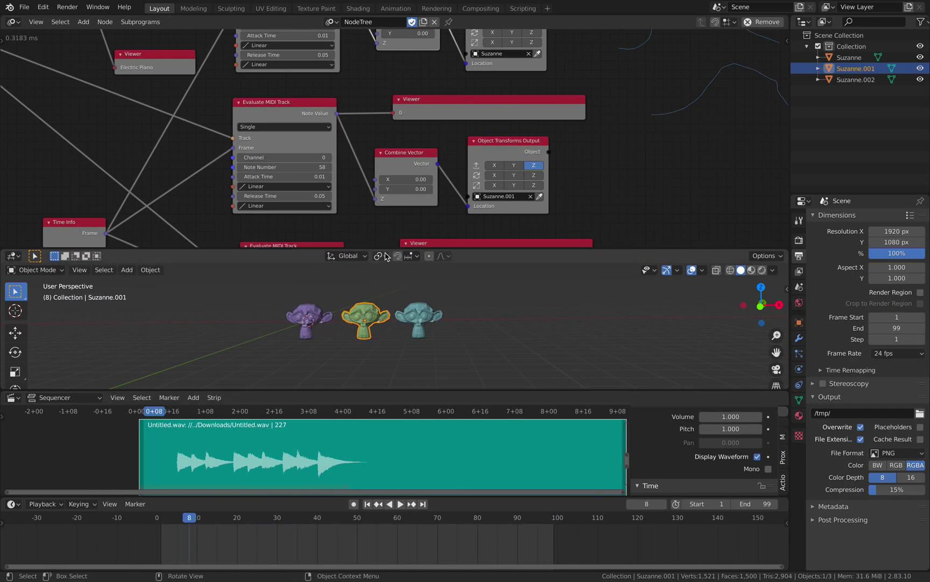
left_click_drag(383, 249, 384, 164)
scroll(390, 229, "up", 5)
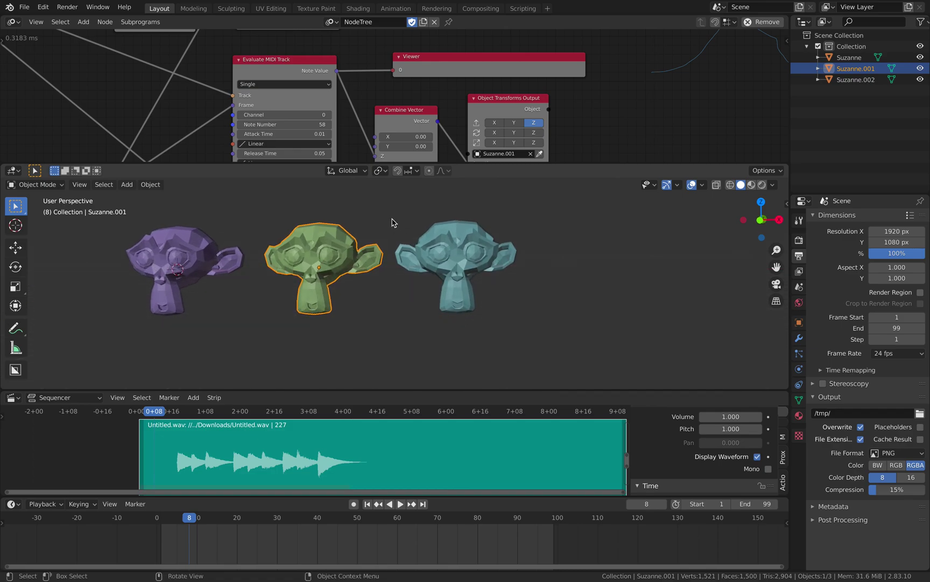
key("space")
scroll(354, 300, "down", 2)
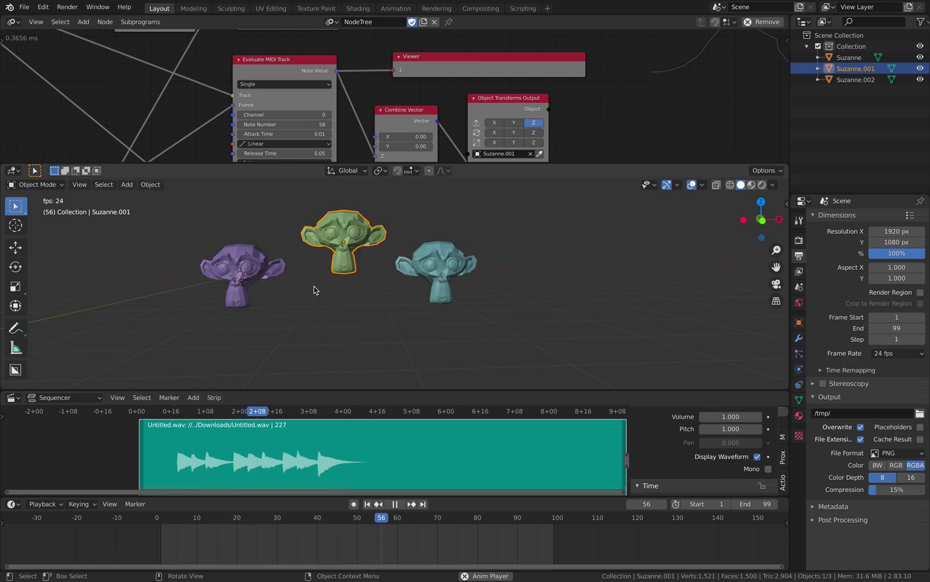
key("space")
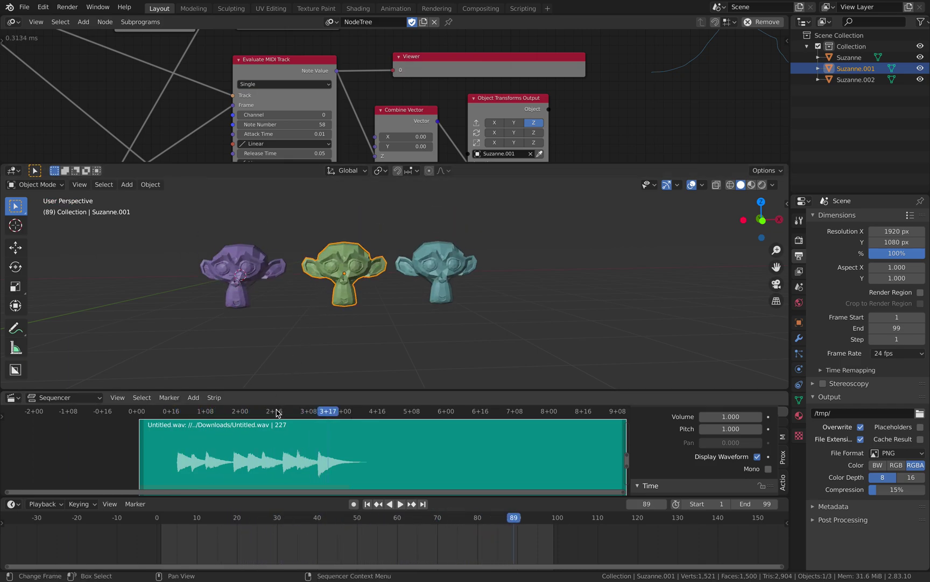
left_click_drag(288, 414, 348, 412)
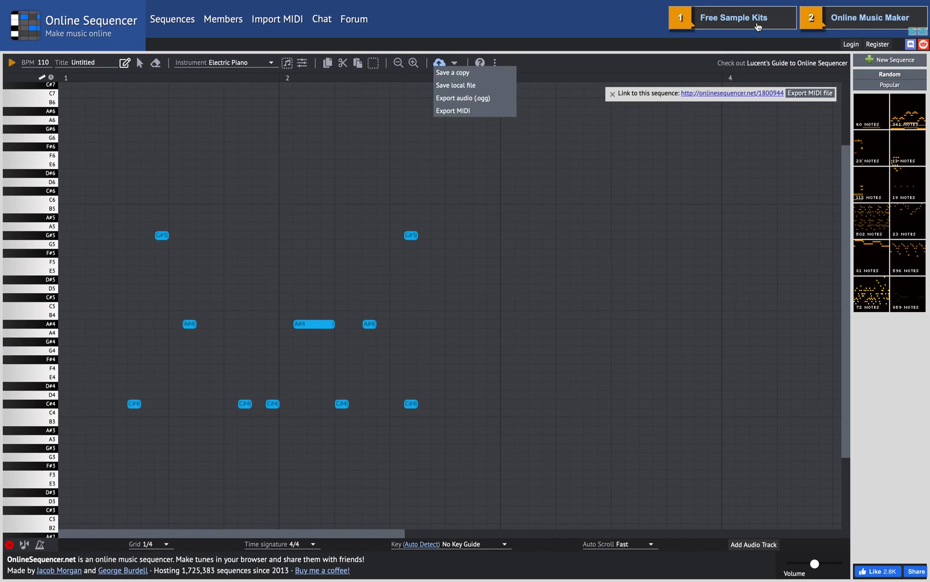
Search the web for "pixar soul music midi" in a new Safari tab and open the befores & afters article on MIDI files and Houdini.
mouse_move(838, 1)
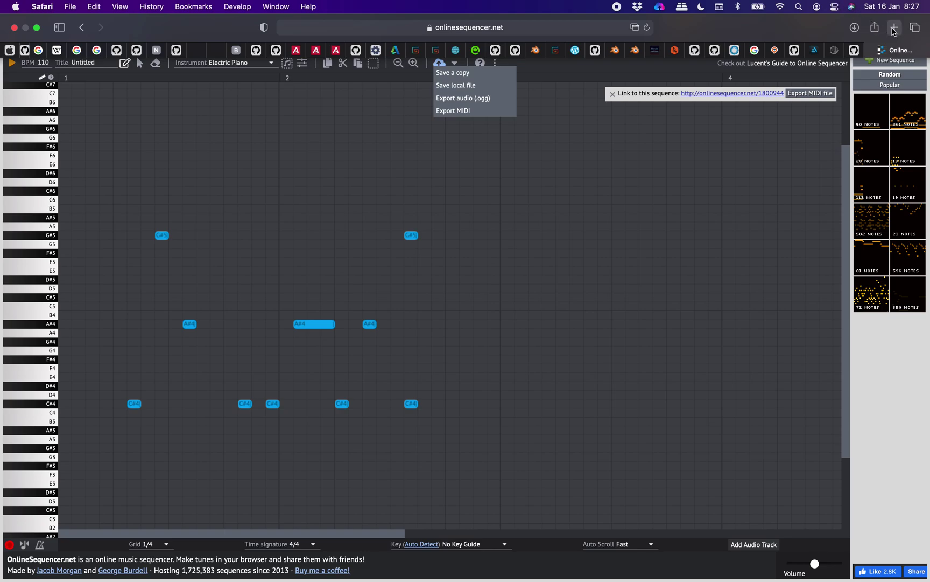
left_click(893, 28)
type("plxar")
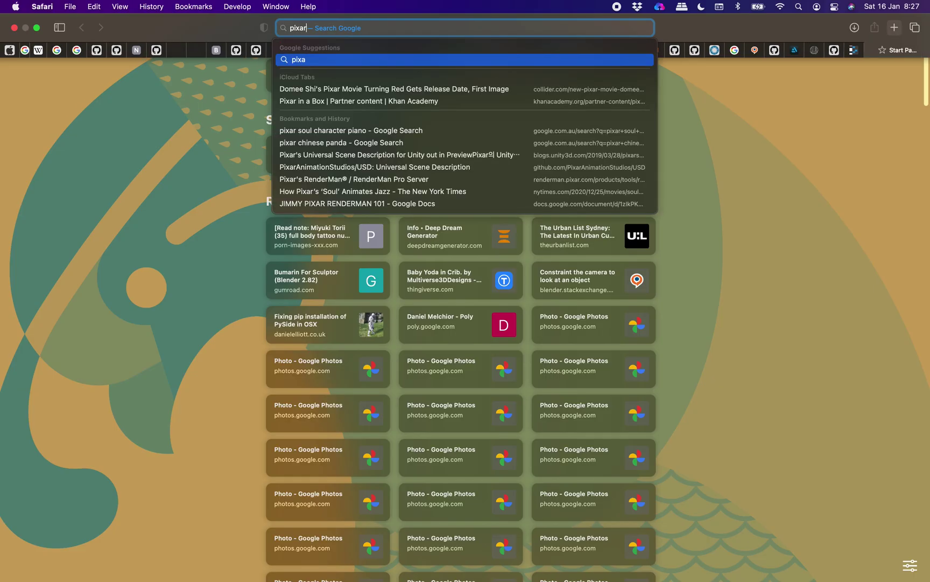
type(" soul ")
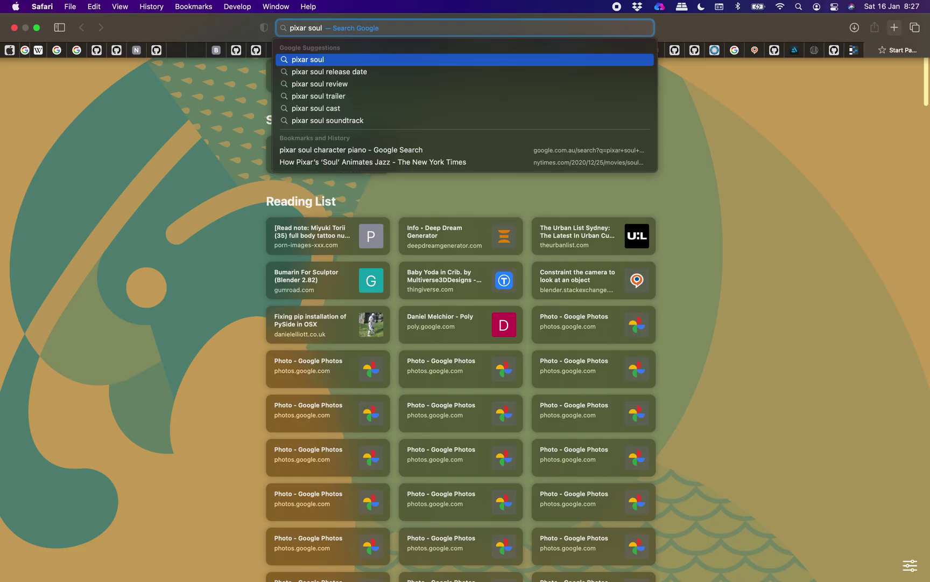
type("music midi")
key("Return")
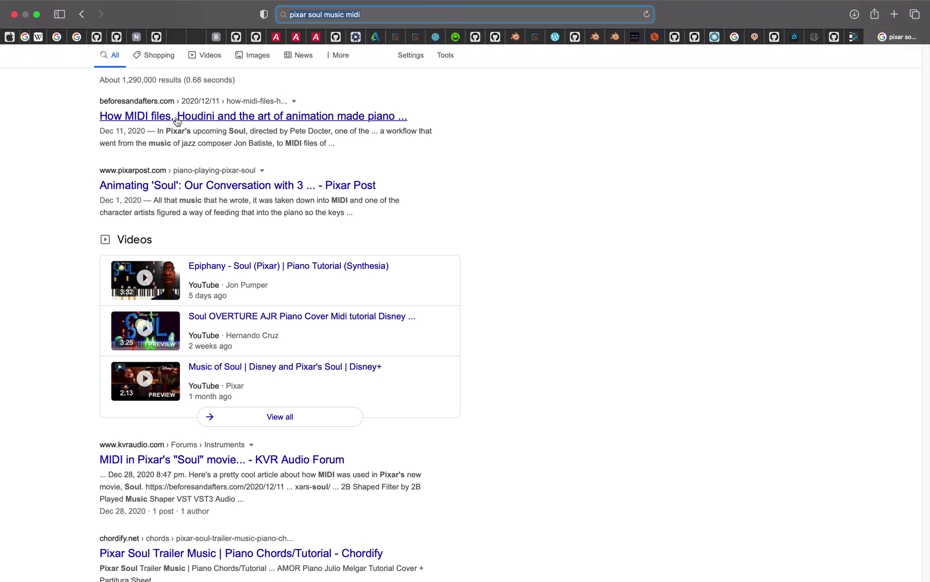
left_click(132, 118)
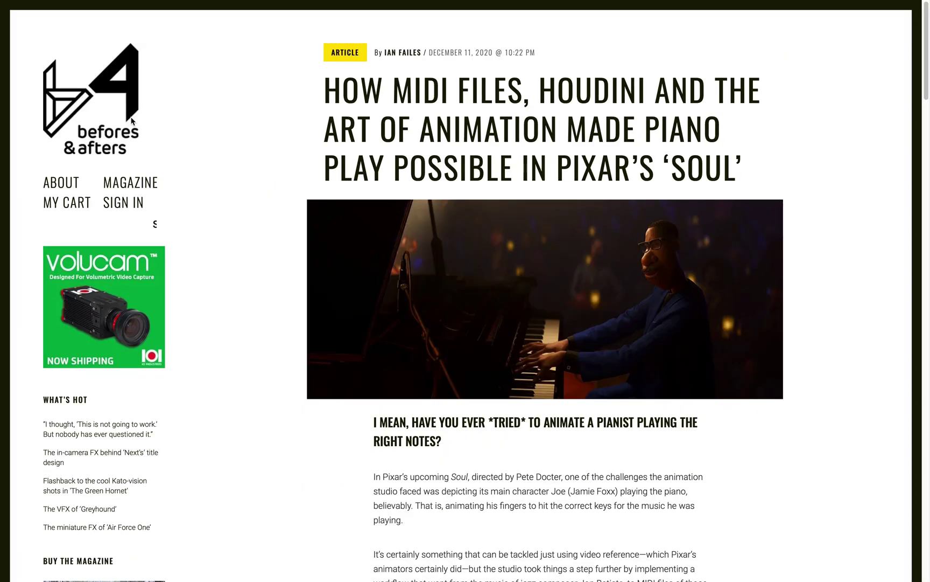
Read through the article on piano playing in Pixar's Soul down to the section on the MIDI workflow.
scroll(469, 280, "down", 2)
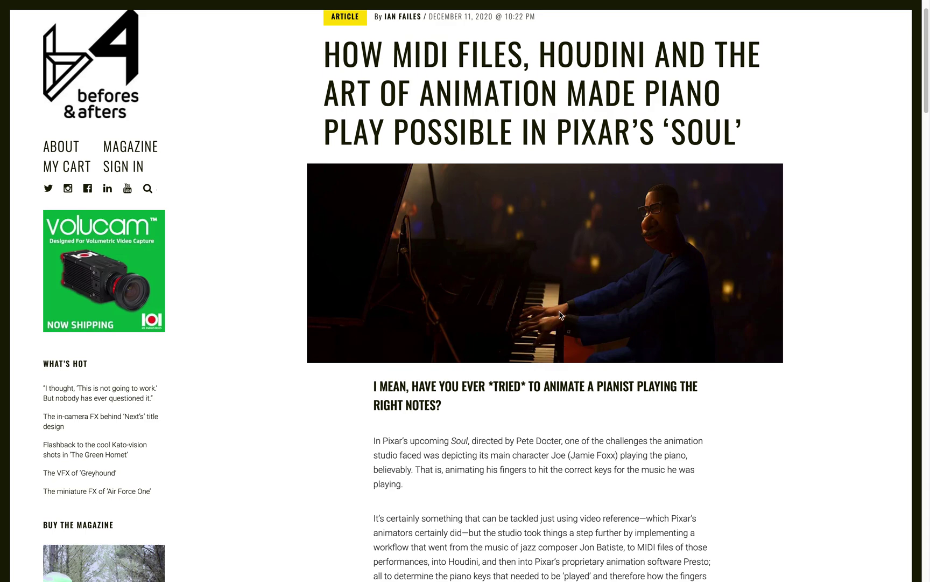
scroll(558, 323, "down", 1)
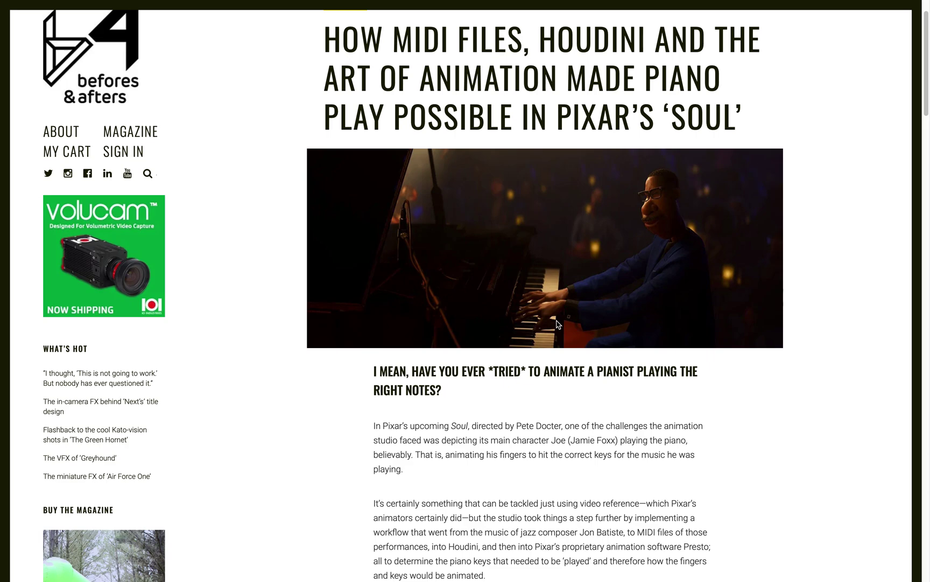
scroll(684, 258, "down", 1)
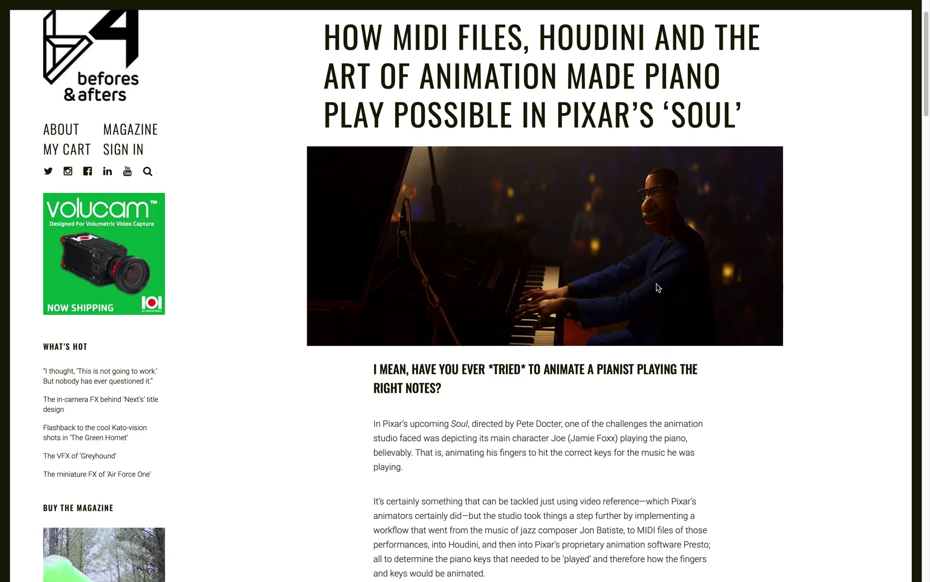
scroll(679, 251, "down", 3)
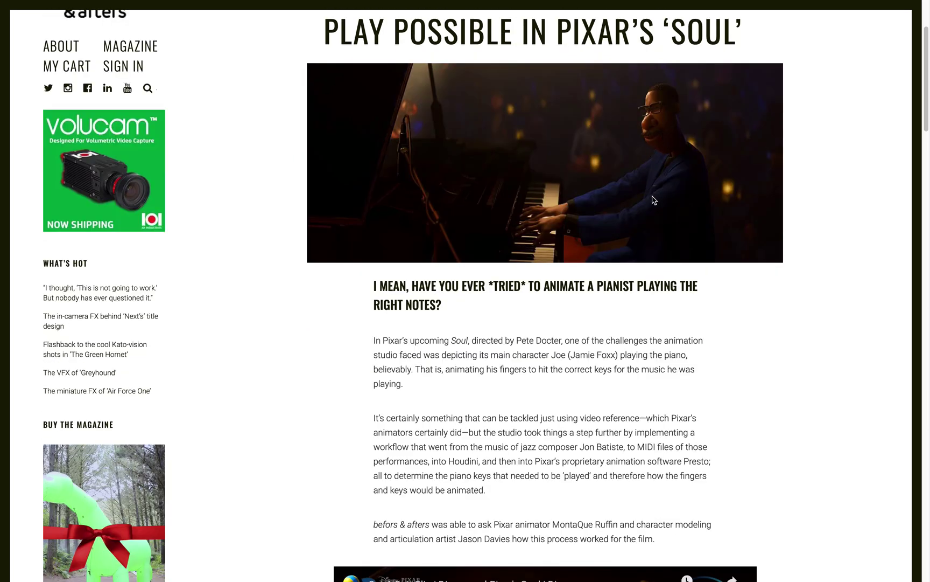
scroll(653, 200, "down", 15)
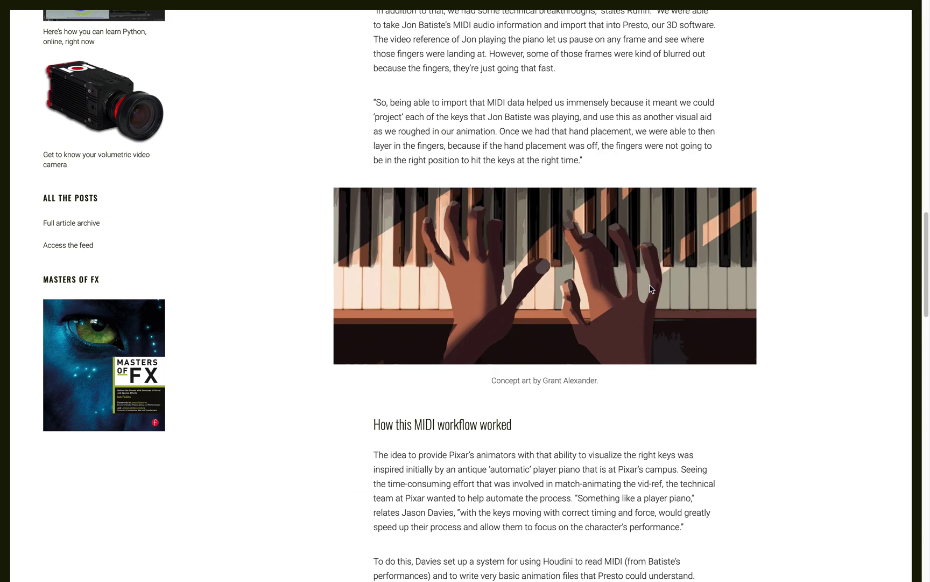
scroll(499, 201, "down", 1)
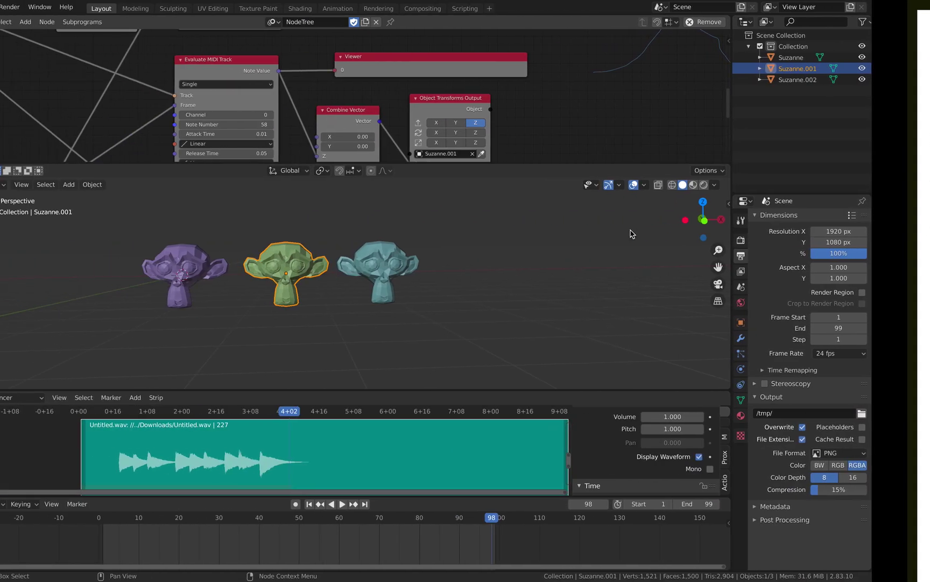
Switch to Blender and show the whole node tree in an enlarged node editor above the three monkey heads.
key("a")
key("ctrl+z")
scroll(474, 124, "down", 5)
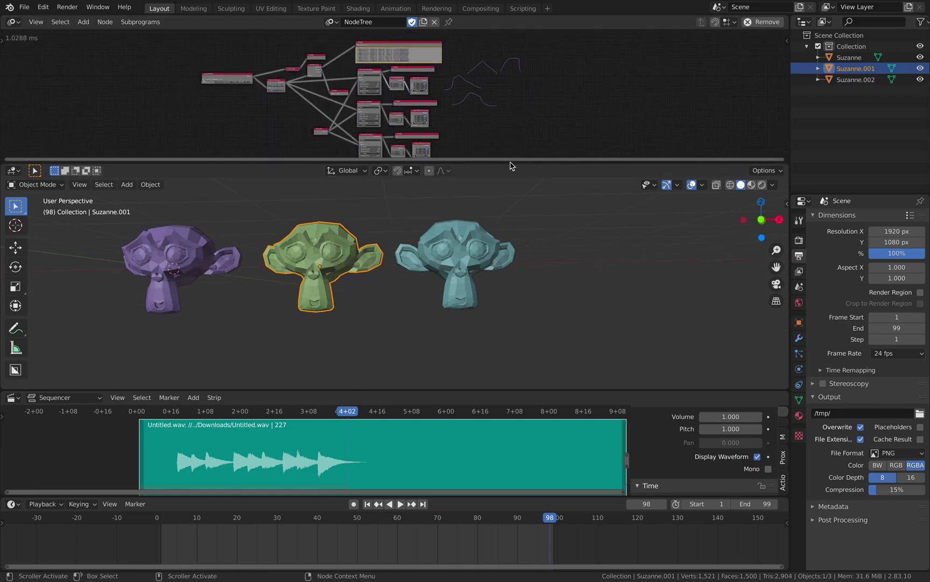
left_click_drag(510, 160, 509, 207)
scroll(348, 78, "up", 2)
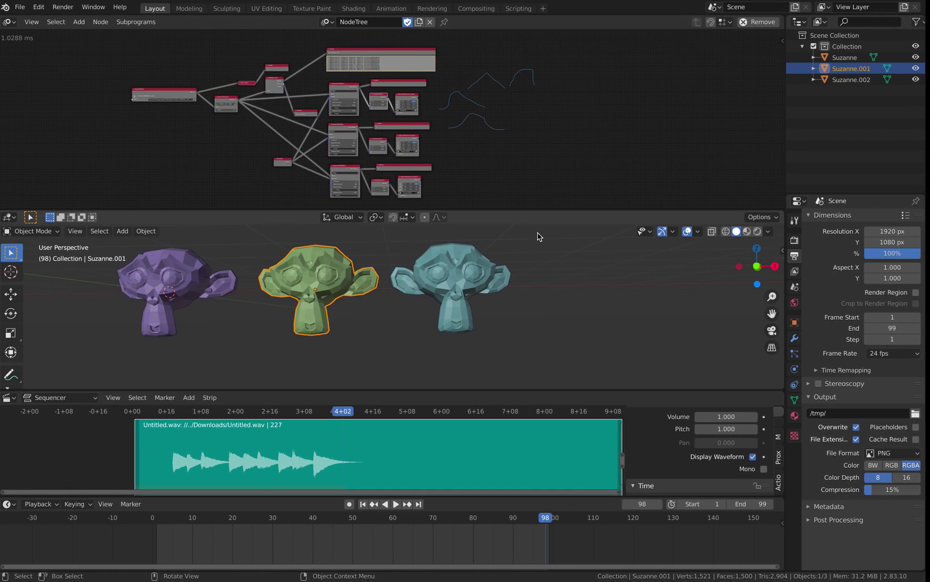
middle_click_drag(428, 267, 475, 273)
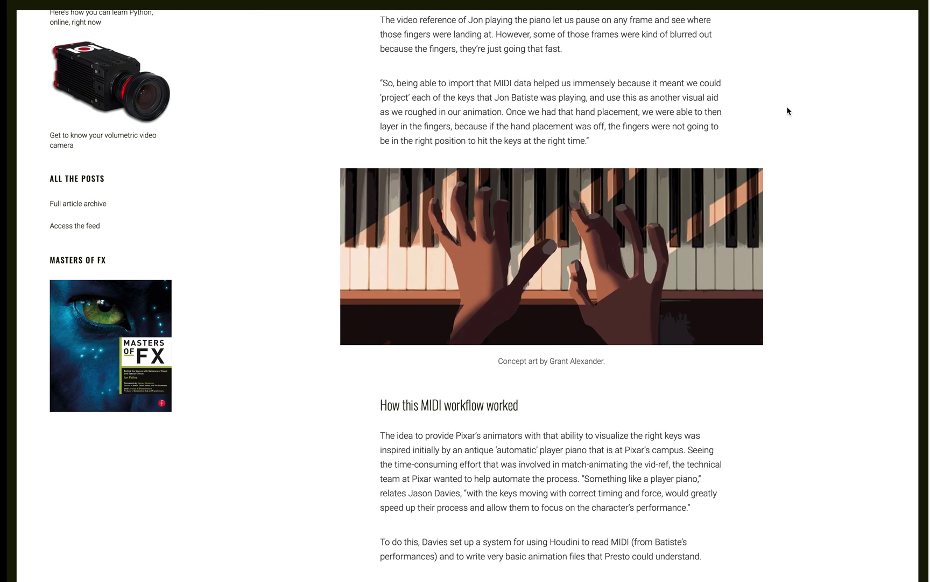
Switch to Safari, open the Animation Nodes MIDI tutorial page and read on from Evaluate Track to the Exercise section.
mouse_move(865, 3)
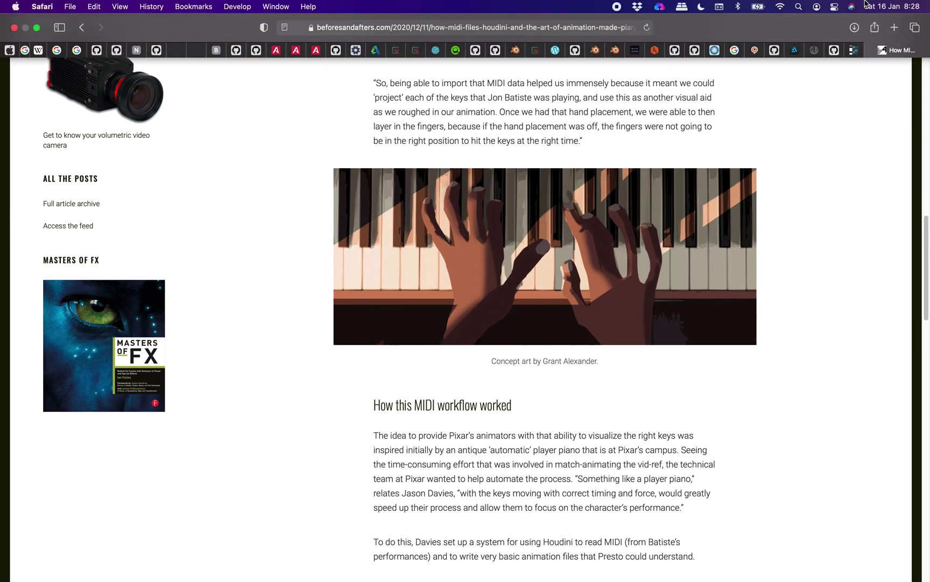
left_click(834, 50)
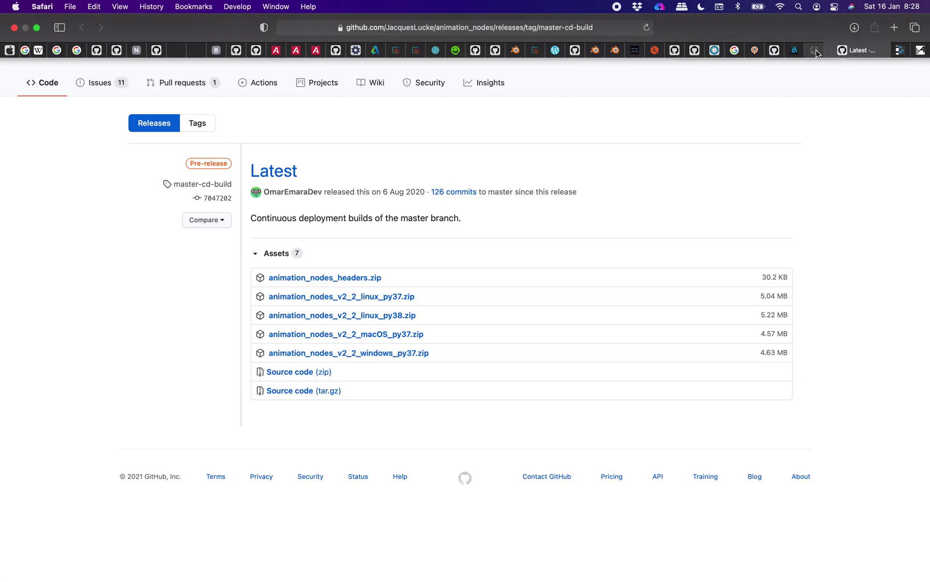
left_click(815, 50)
scroll(702, 257, "down", 10)
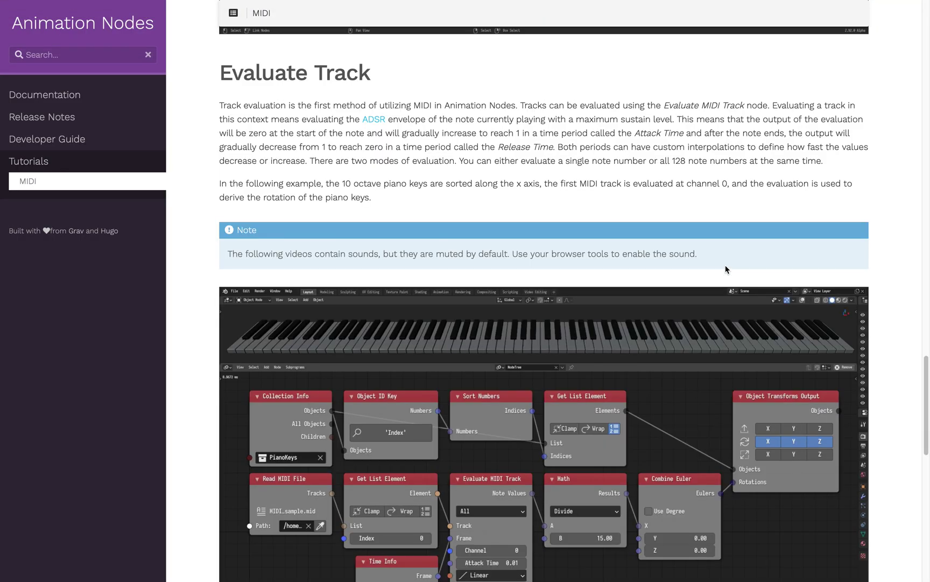
scroll(727, 269, "down", 15)
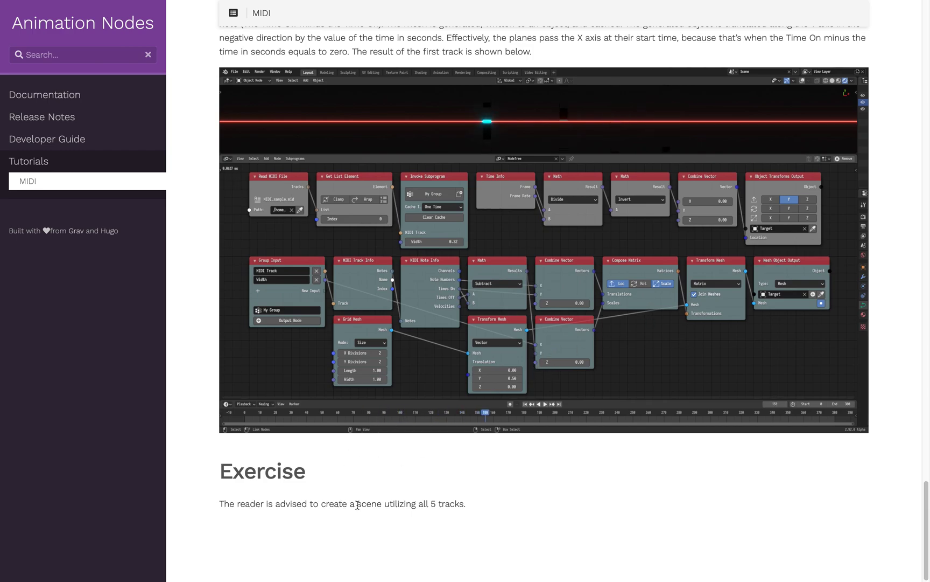
Compare the Raw Note Information example with the Evaluate Track piano keys example on the MIDI tutorial page.
scroll(473, 502, "up", 3)
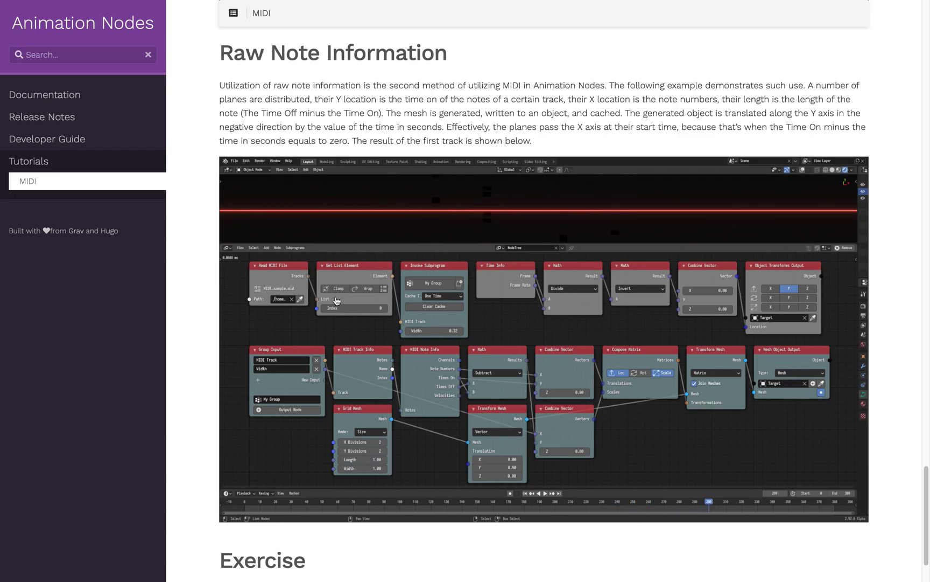
scroll(544, 304, "up", 6)
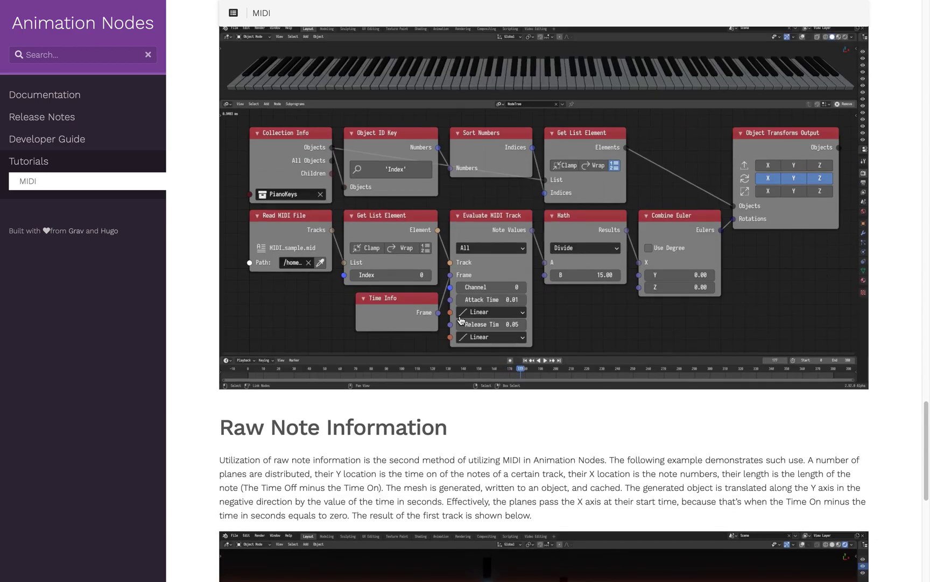
scroll(543, 304, "down", 5)
scroll(544, 303, "up", 4)
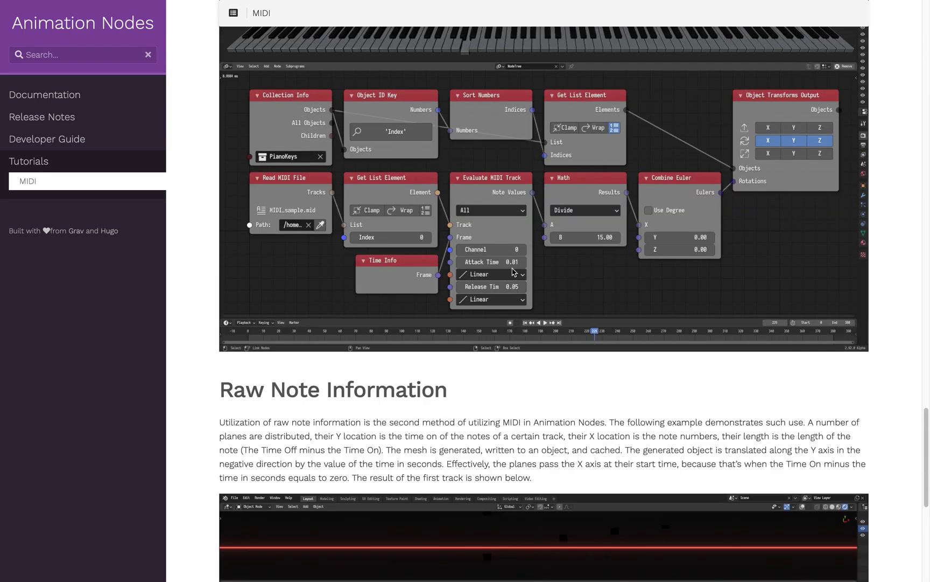
scroll(513, 272, "up", 2)
scroll(502, 268, "down", 3)
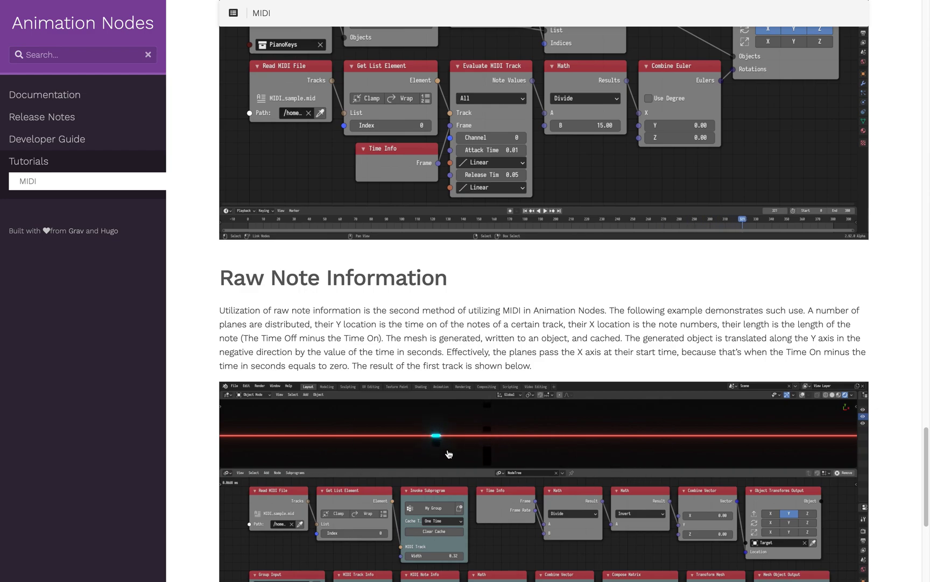
scroll(544, 301, "up", 3)
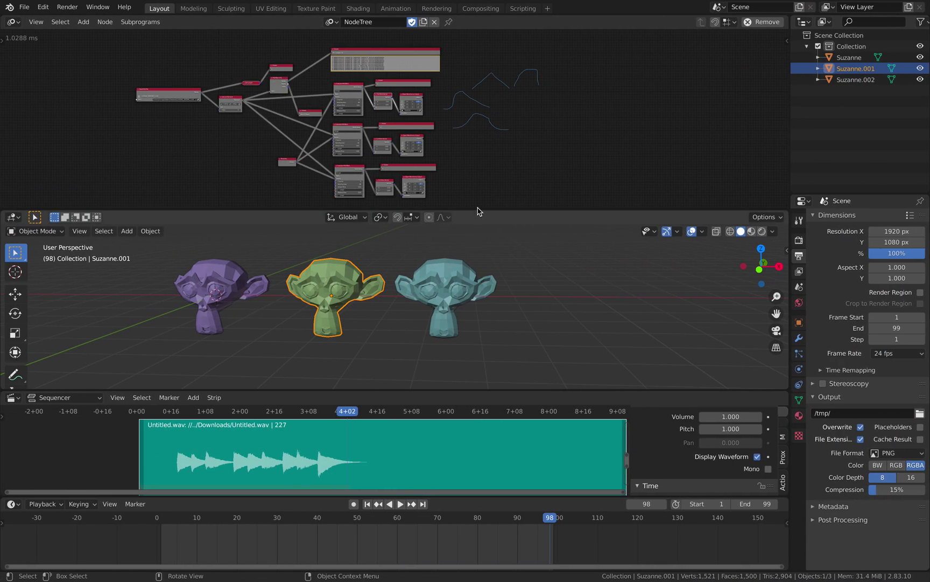
Switch to Blender and sketch two annotation figures of small loops with radiating curved lines beyond the teal head, viewing them from several angles.
key("g")
left_click_drag(476, 150, 475, 119)
middle_click_drag(467, 189, 297, 189, "shift")
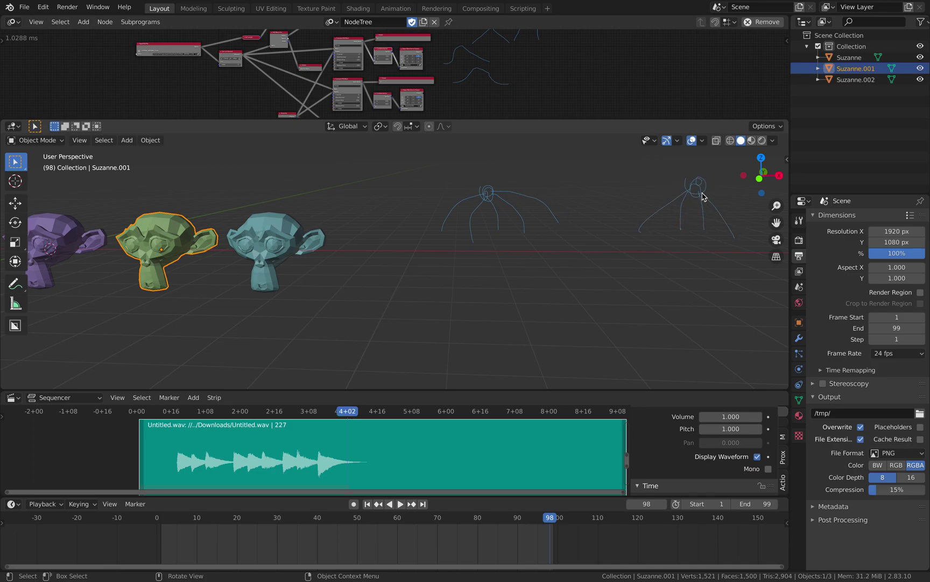
middle_click_drag(759, 221, 582, 231)
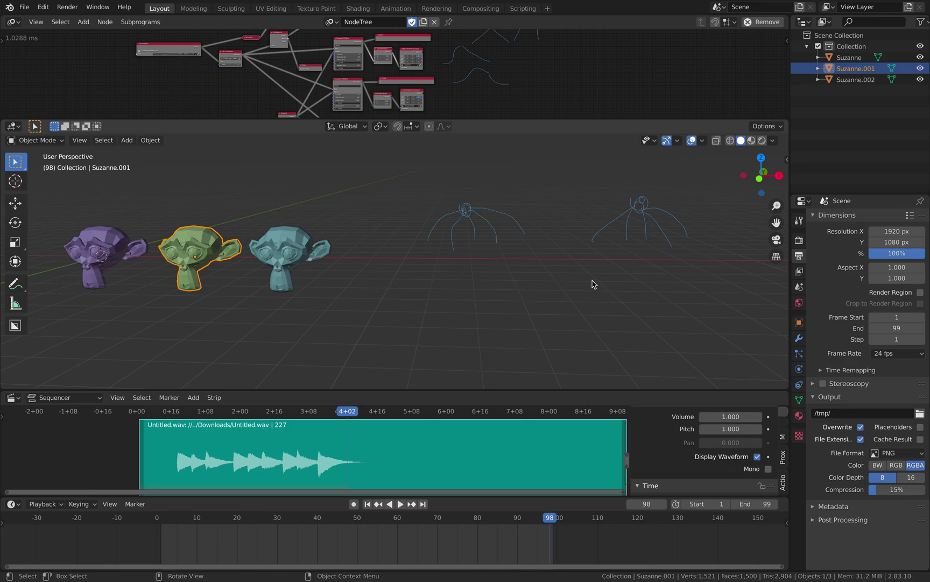
middle_click_drag(592, 284, 637, 246)
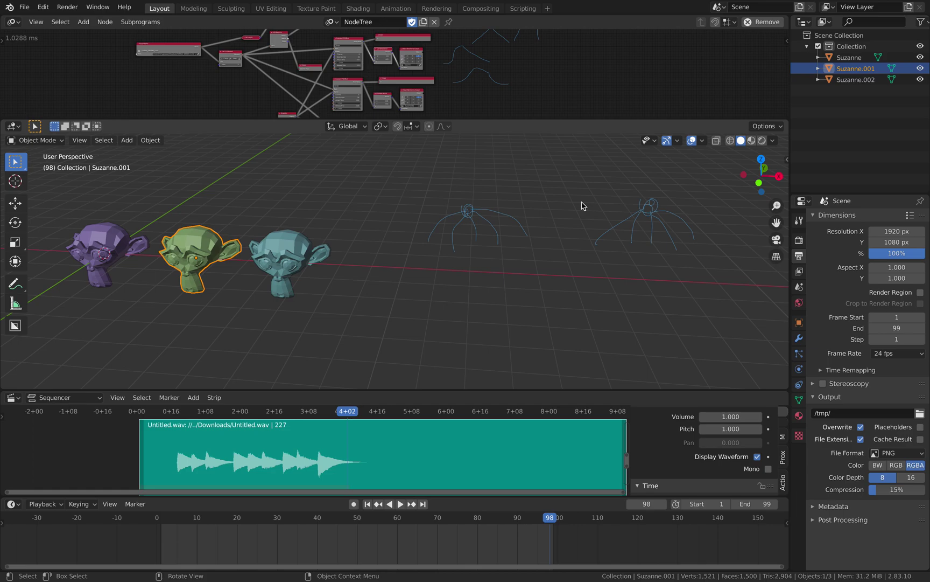
middle_click_drag(582, 206, 519, 211)
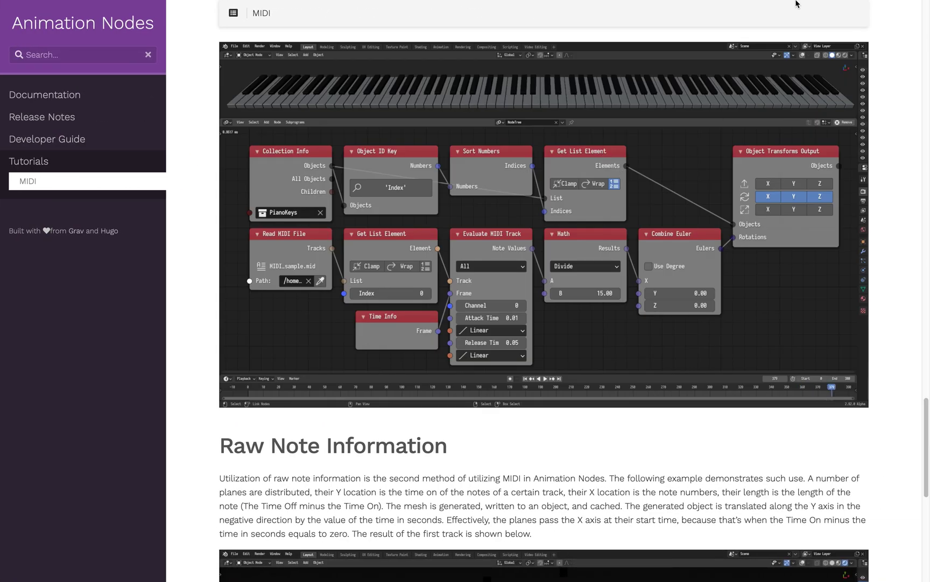
Open the befores & afters article on MIDI files and Houdini in Pixar's Soul and skim it, glancing briefly at Blender.
mouse_move(797, 1)
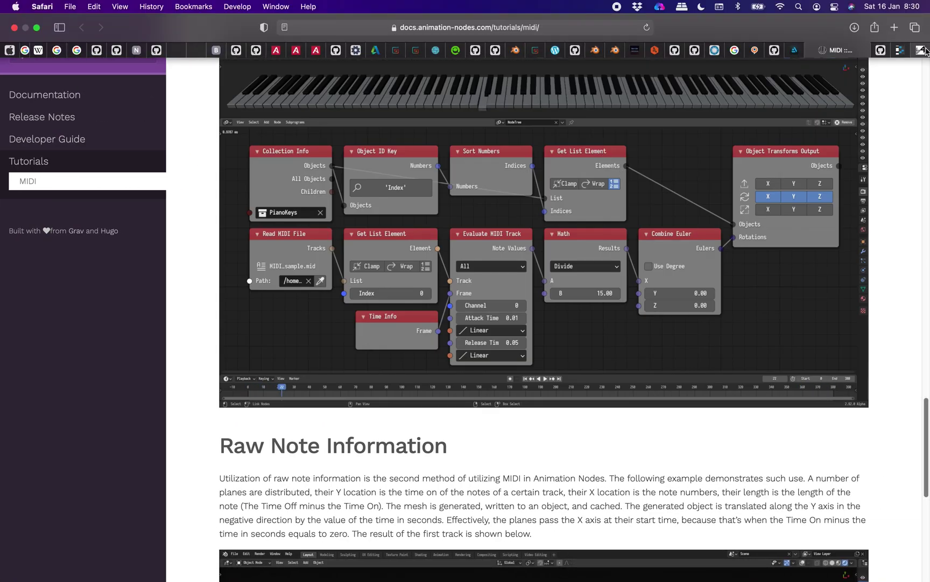
left_click(861, 50)
scroll(667, 231, "down", 10)
scroll(665, 262, "down", 12)
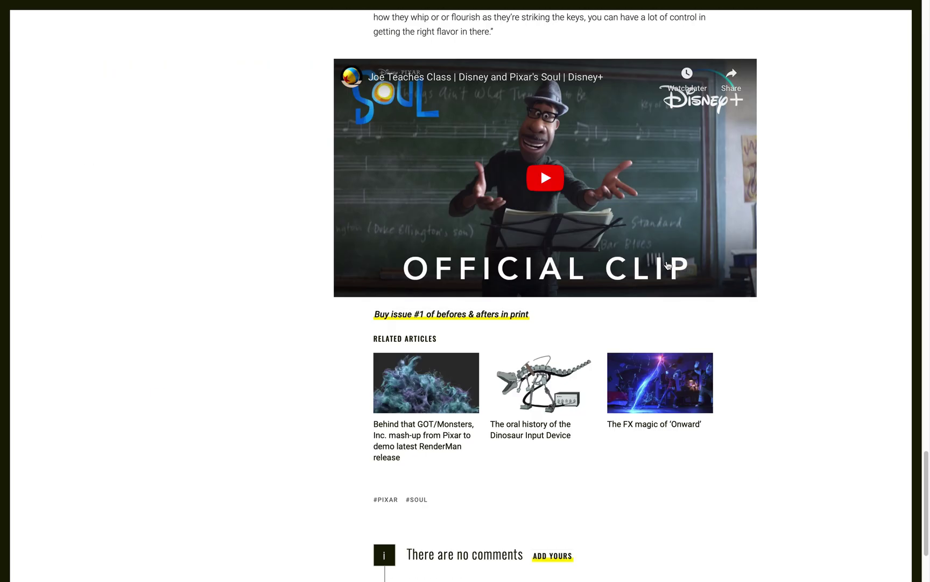
scroll(670, 268, "up", 20)
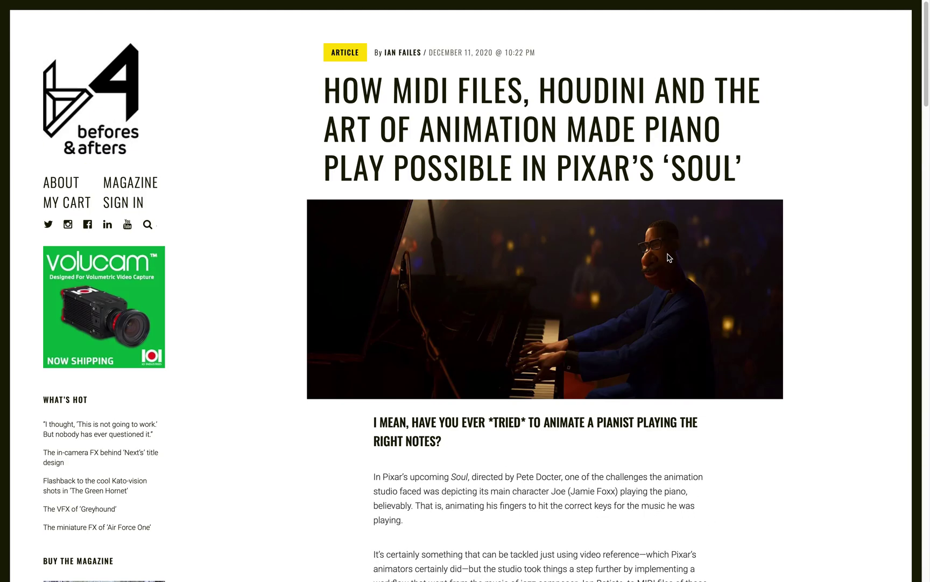
scroll(669, 257, "down", 1)
key("ctrl+Left")
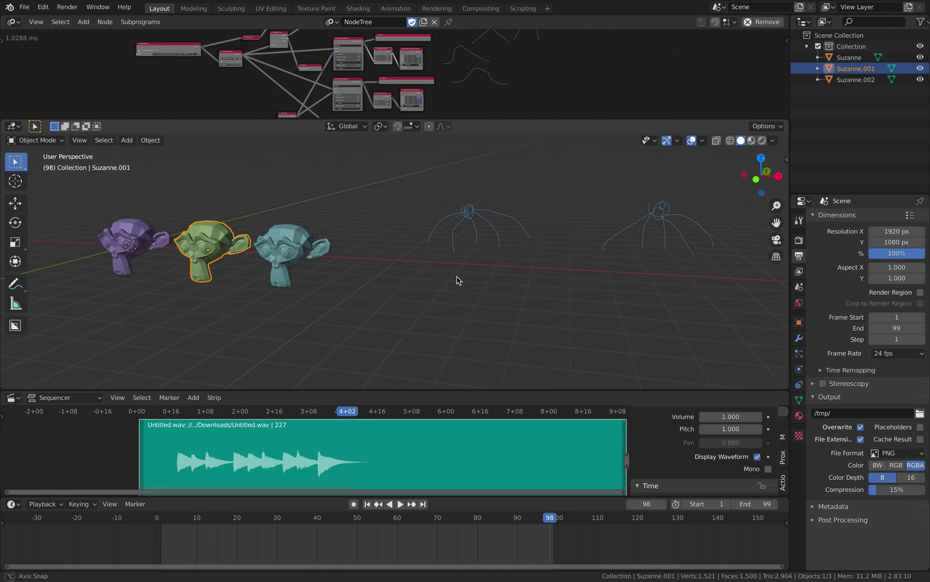
key("ctrl+Right")
Return to the Animation Nodes MIDI tutorial page and examine the piano keys example and the Explore Notes section.
mouse_move(773, 2)
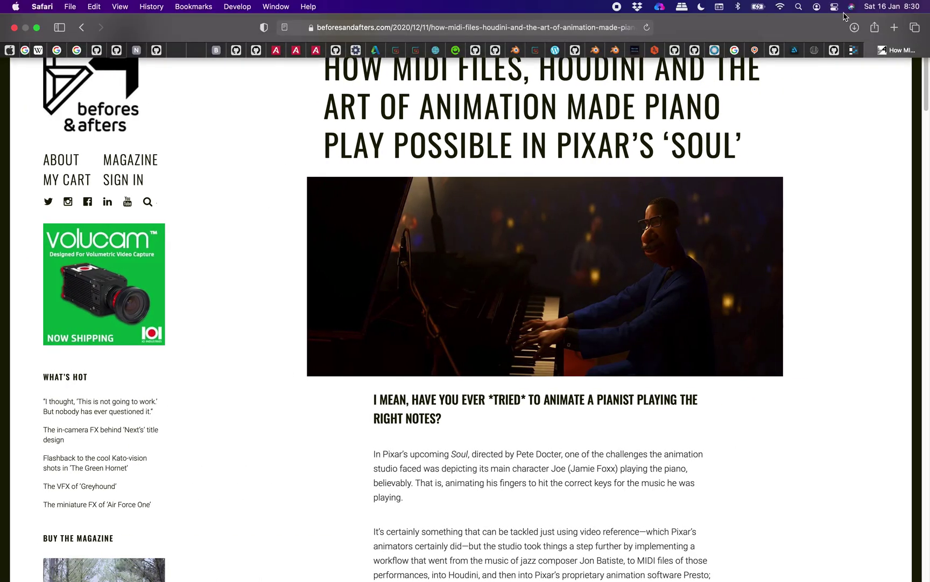
left_click(835, 50)
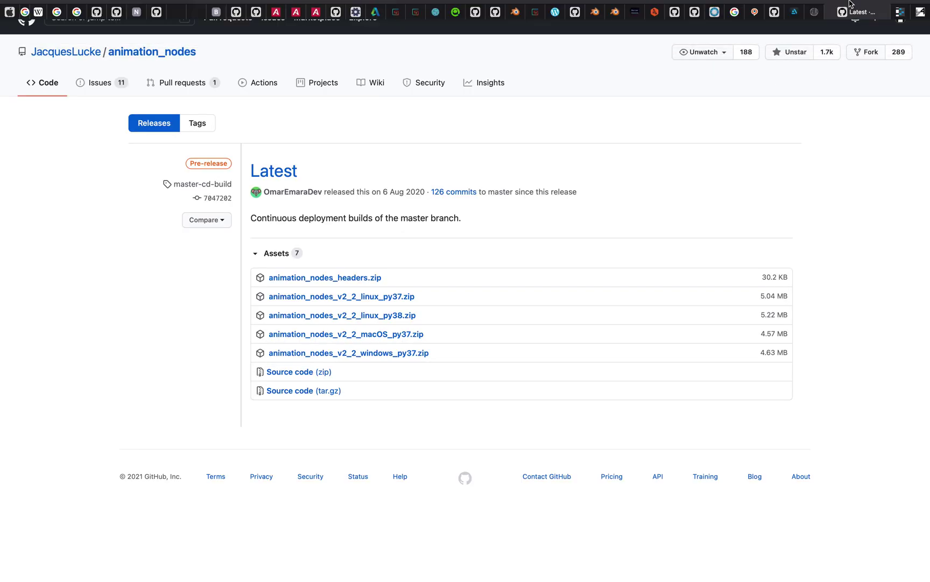
left_click(818, 51)
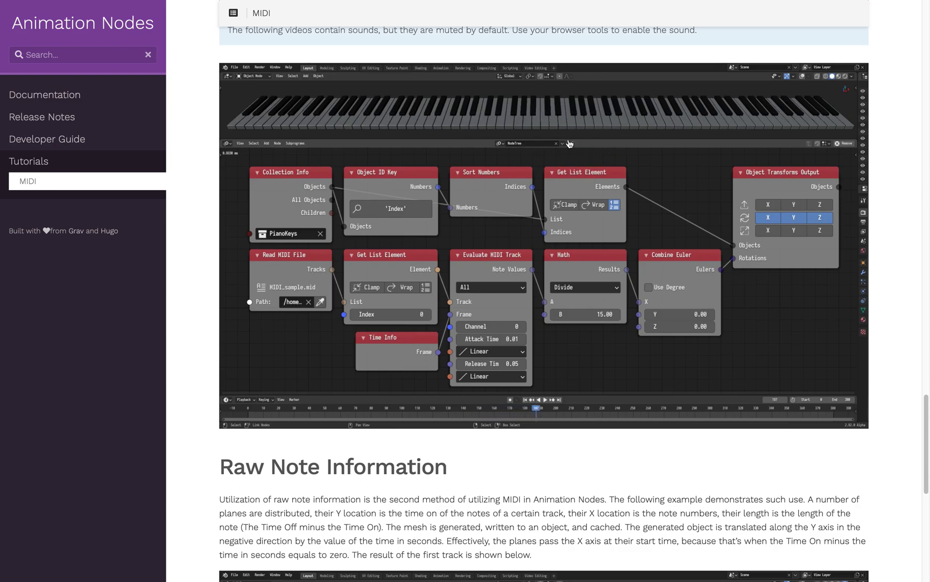
scroll(595, 174, "up", 7)
scroll(595, 174, "up", 8)
scroll(592, 160, "down", 2)
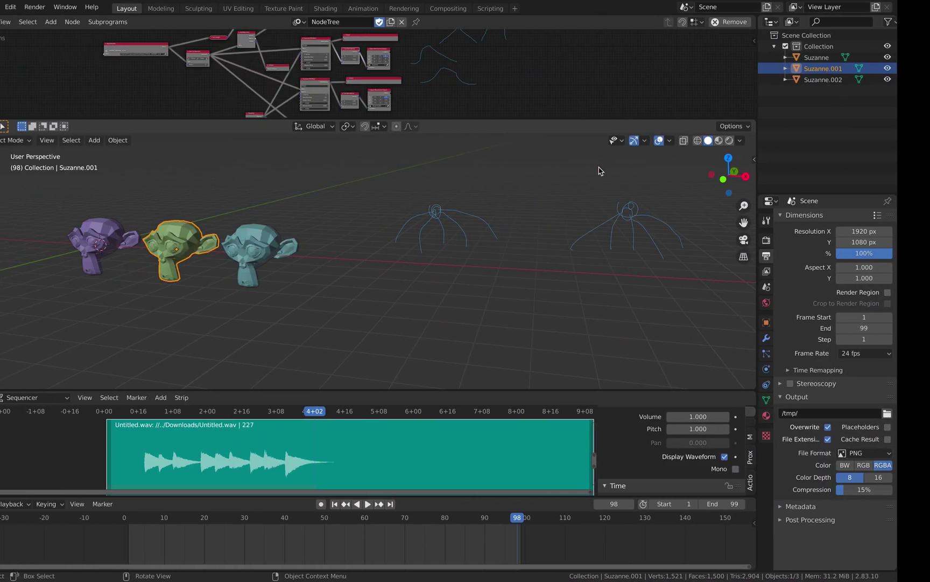
Switch to Blender, frame the three monkey heads closer, and enlarge the sequencer and the node editor.
middle_click_drag(381, 232, 400, 226)
middle_click_drag(334, 221, 508, 212, "shift")
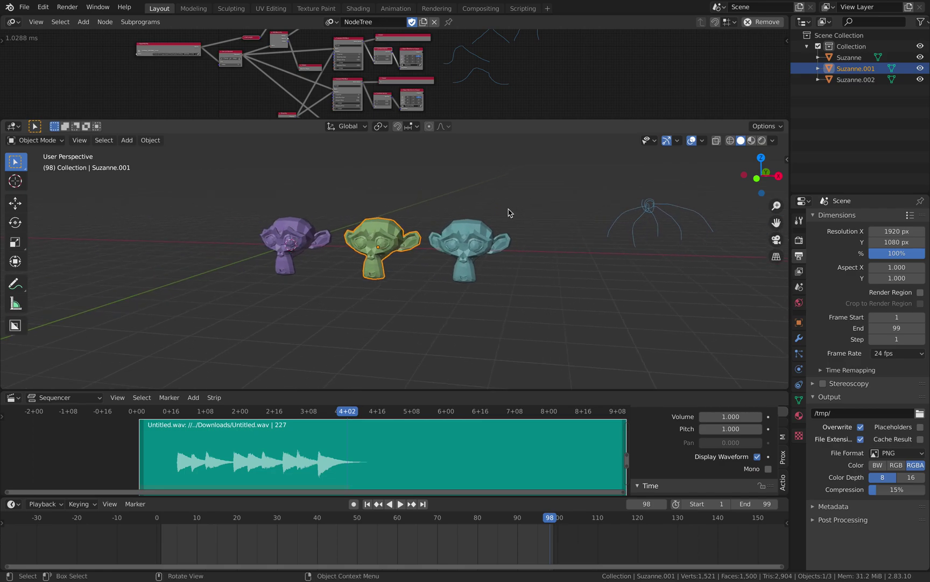
scroll(509, 212, "up", 3)
left_click_drag(216, 389, 215, 333)
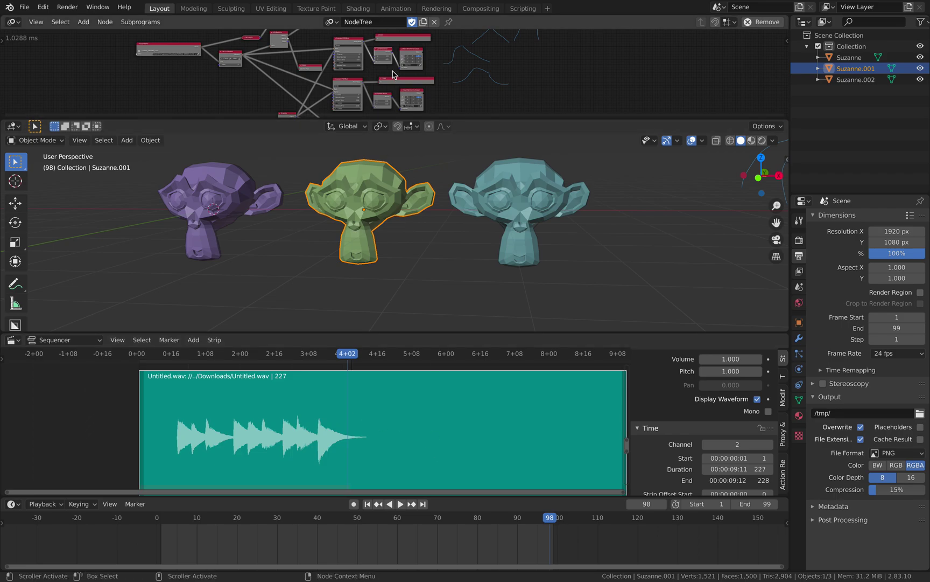
middle_click_drag(431, 110, 418, 110)
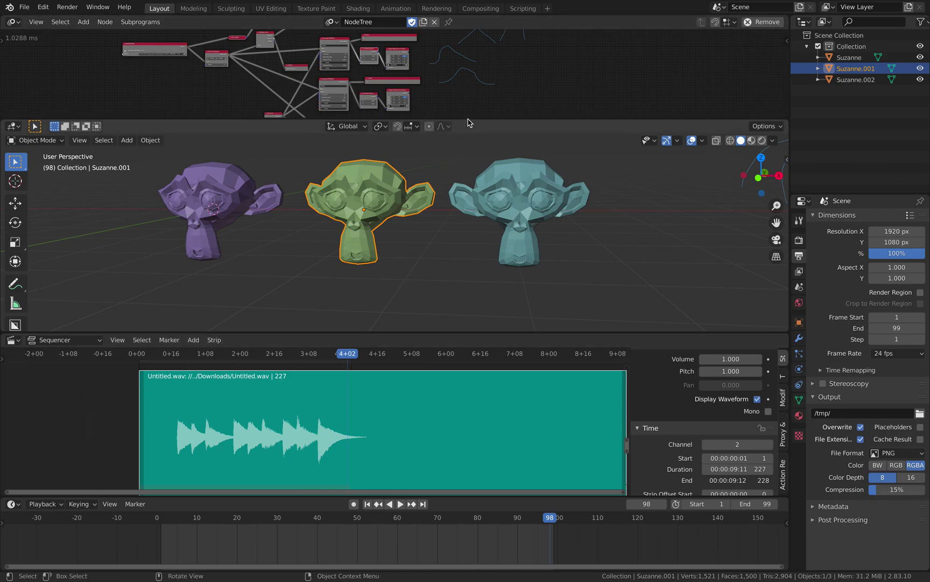
left_click_drag(469, 119, 469, 266)
scroll(429, 67, "up", 4)
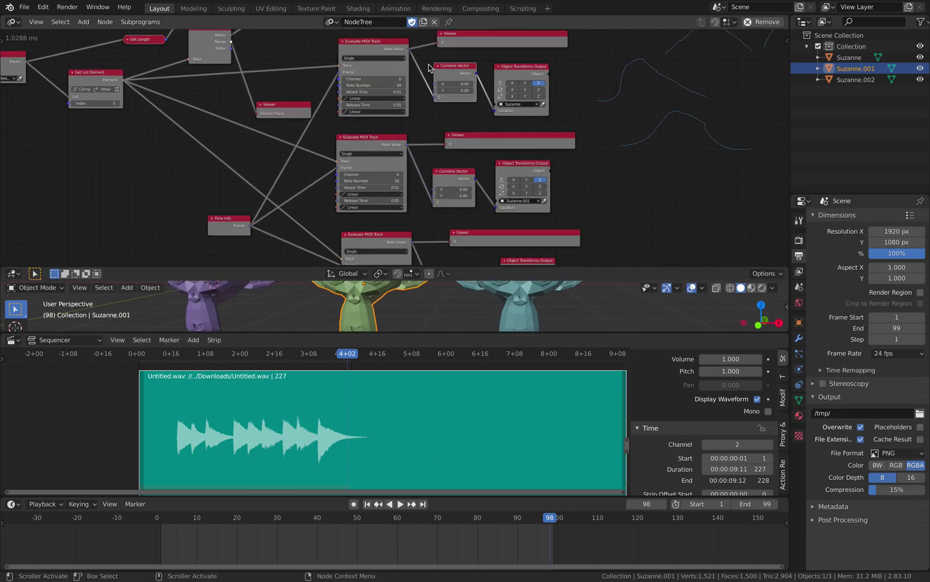
Examine the note numbers and settings of the three Evaluate MIDI Track nodes.
scroll(378, 175, "down", 2)
middle_click_drag(362, 194, 384, 189)
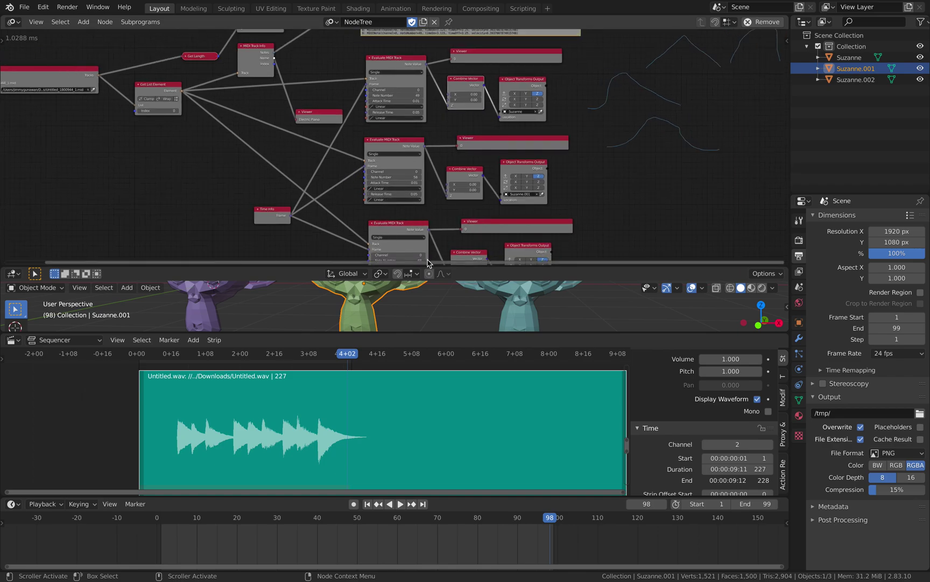
scroll(377, 162, "up", 2)
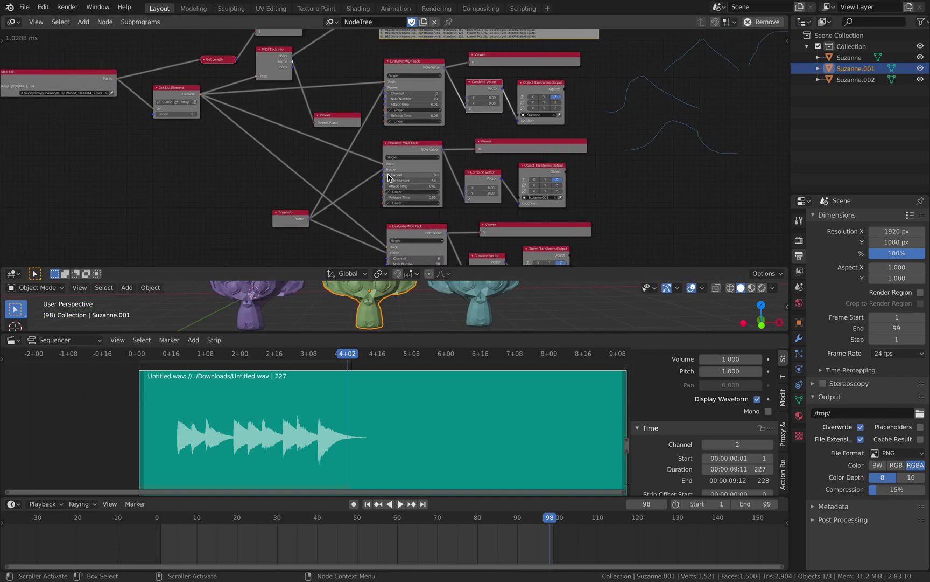
scroll(398, 152, "up", 2)
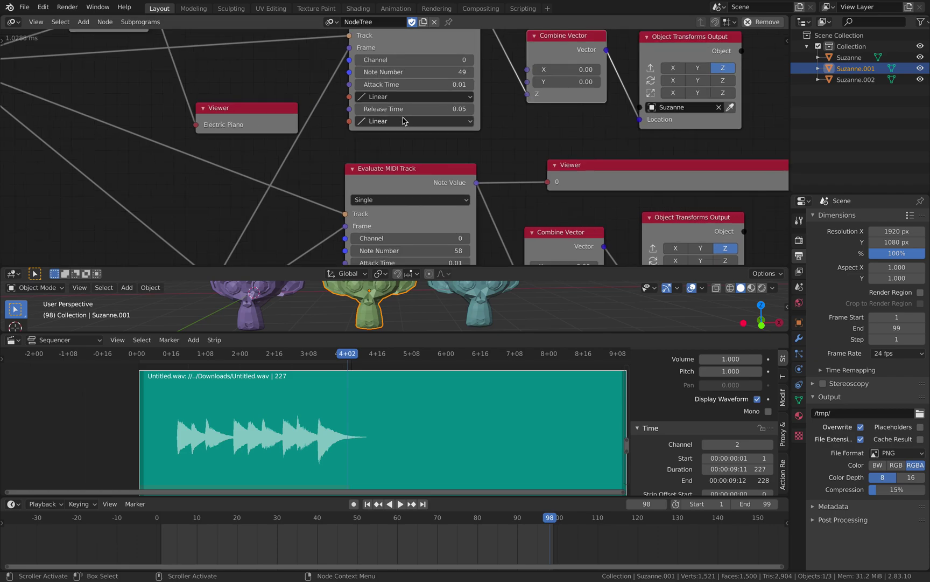
scroll(372, 70, "up", 2)
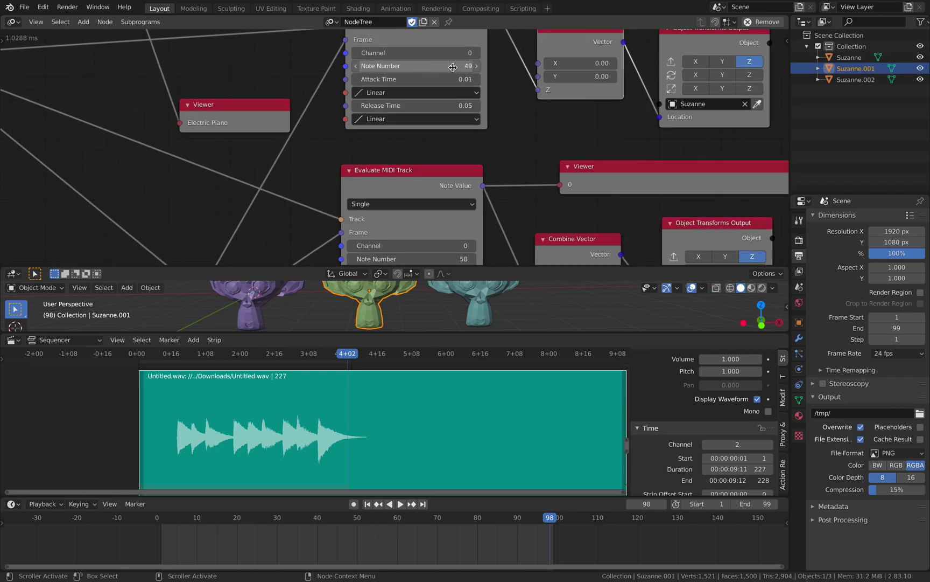
middle_click_drag(518, 169, 501, 56)
middle_click_drag(479, 207, 474, 85)
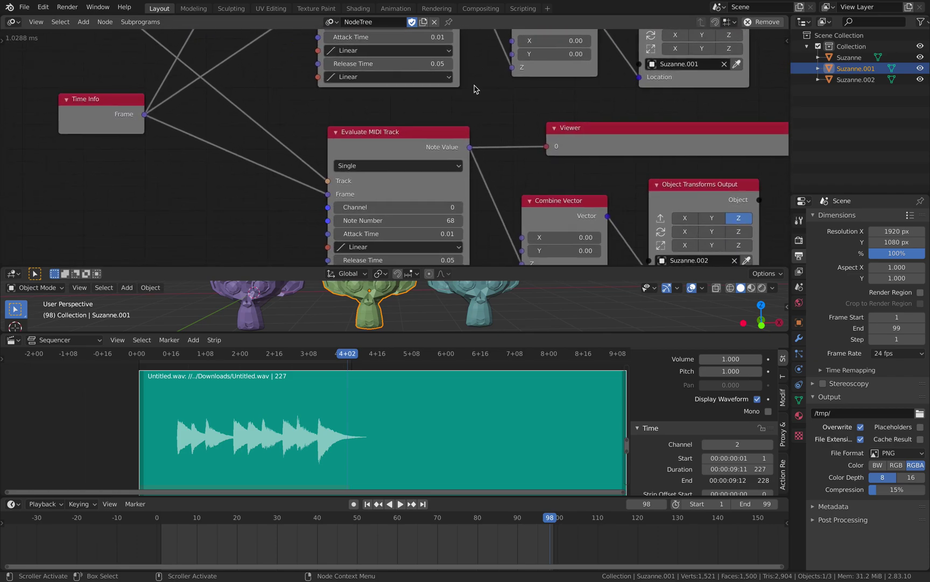
scroll(417, 161, "down", 5)
middle_click_drag(426, 108, 429, 205)
middle_click_drag(401, 86, 404, 182)
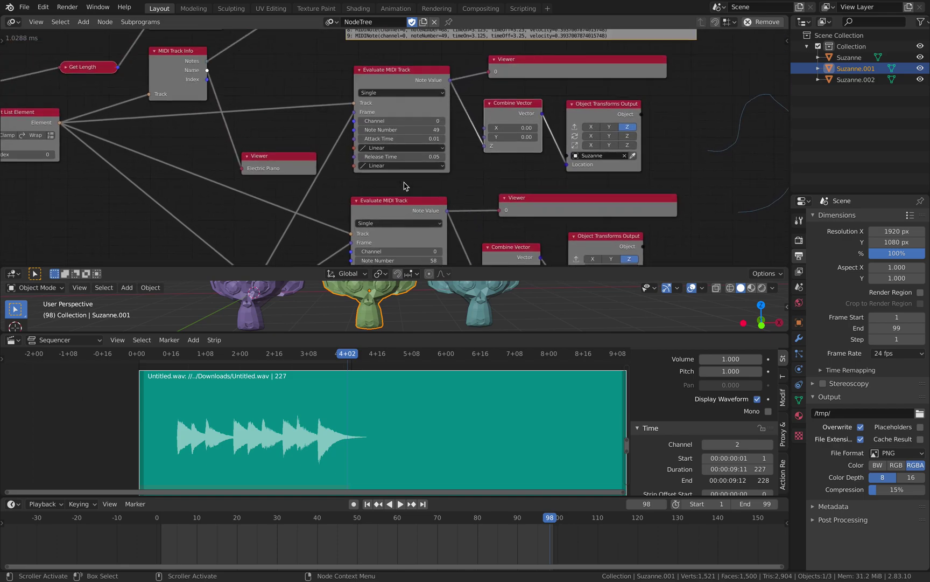
Examine the MIDI note list in the Viewer node fed by MIDI Track Info.
scroll(421, 129, "up", 5, "shift")
left_click_drag(386, 97, 445, 86)
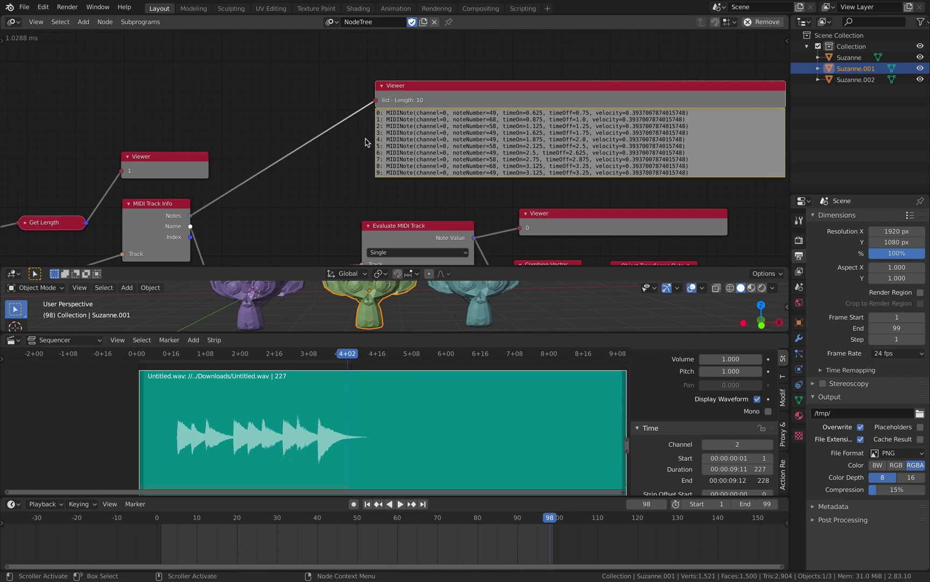
middle_click_drag(356, 126, 395, 75)
scroll(280, 148, "down", 1)
middle_click_drag(280, 151, 208, 163)
middle_click_drag(452, 114, 392, 142)
scroll(392, 143, "up", 9)
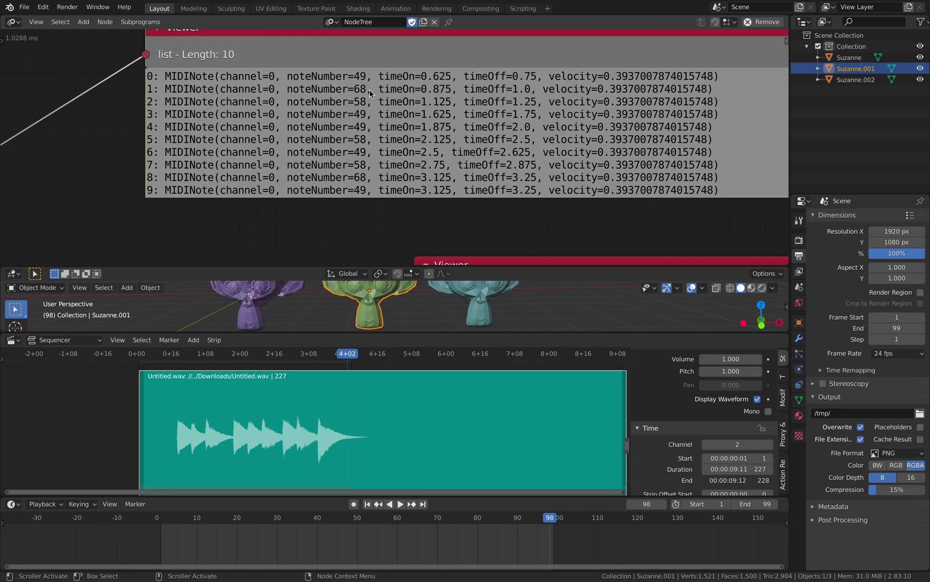
scroll(393, 145, "down", 9)
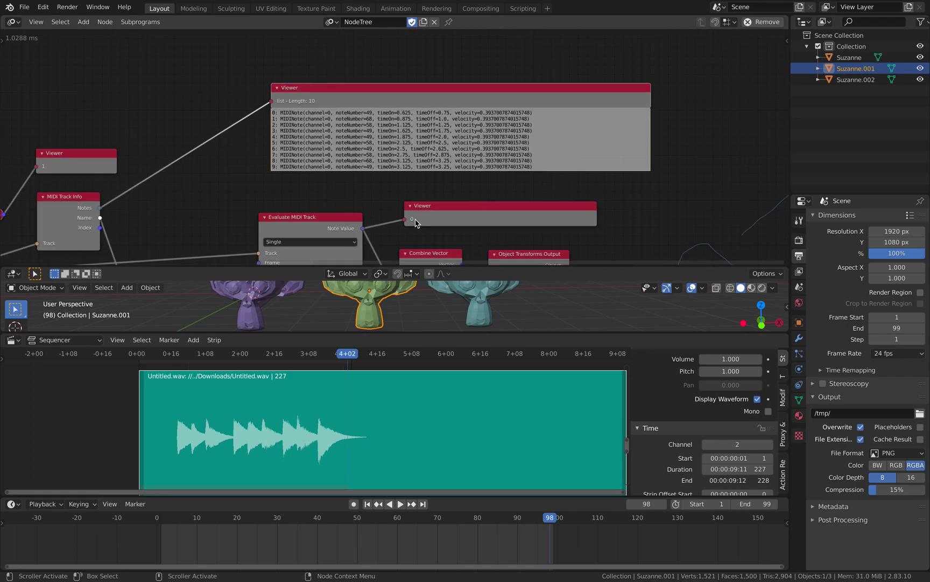
Trace the first Evaluate MIDI Track node's connections through Combine Vector to the Suzanne Object Transforms Output, and back to the MIDI file.
middle_click_drag(416, 220, 462, 102)
scroll(424, 118, "up", 2)
left_click_drag(349, 105, 349, 99)
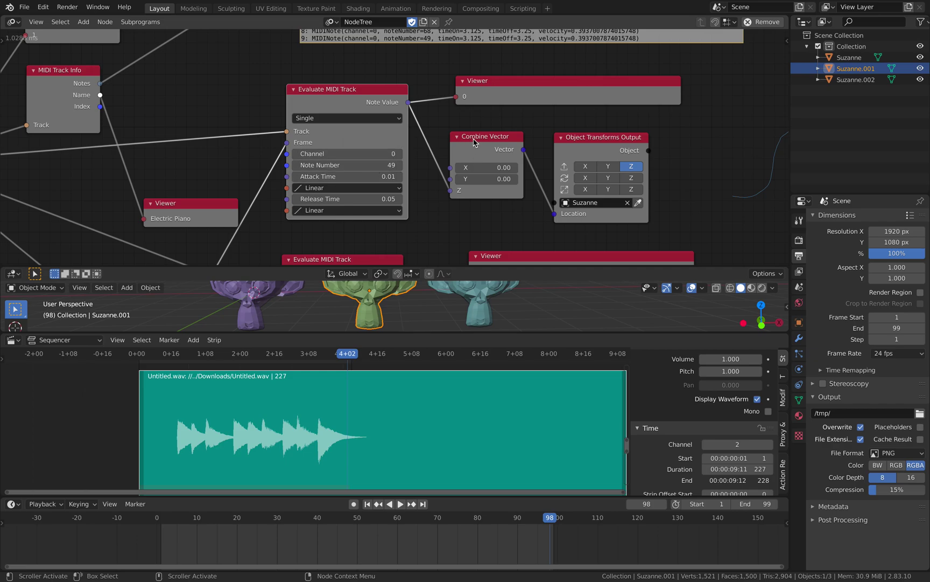
scroll(302, 100, "down", 2)
middle_click_drag(277, 92, 360, 125)
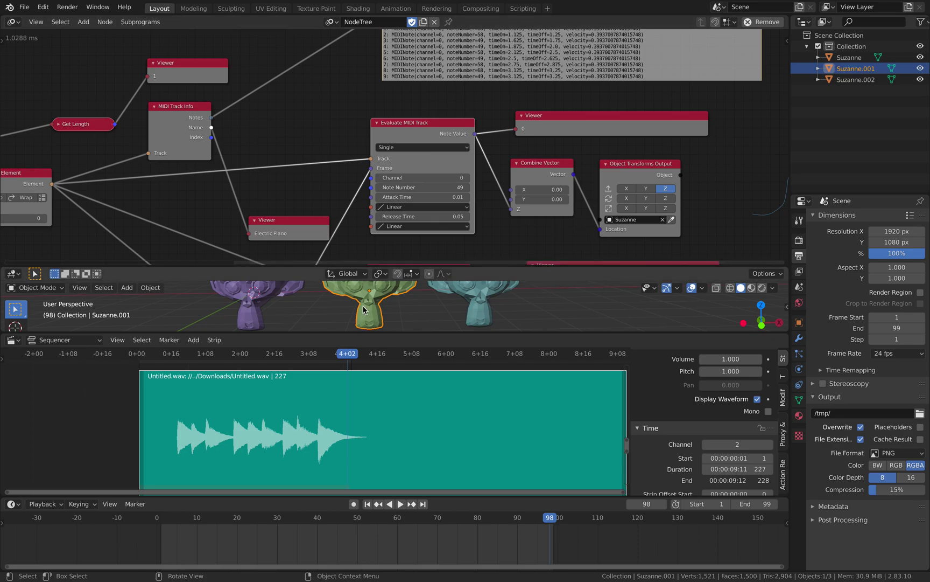
scroll(623, 174, "down", 2)
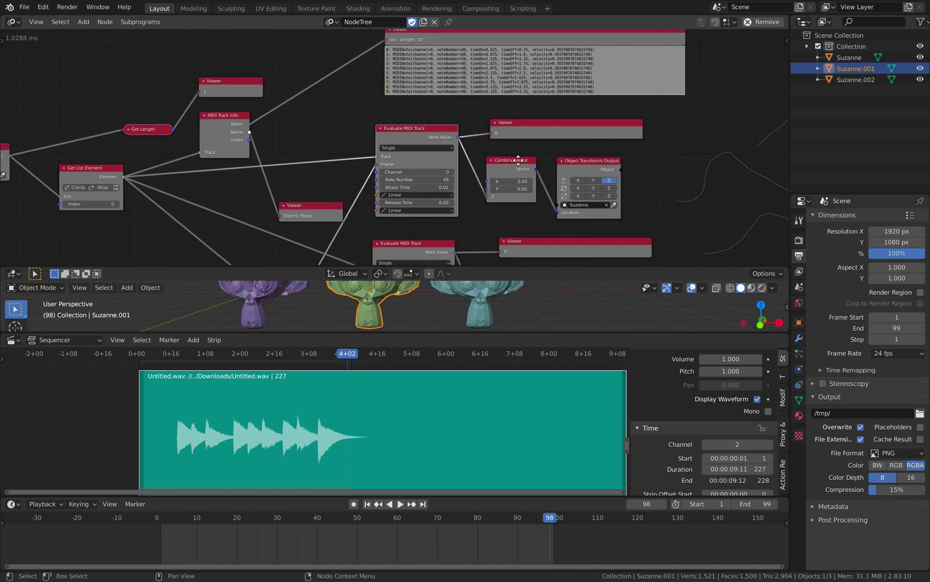
middle_click_drag(339, 119, 396, 124)
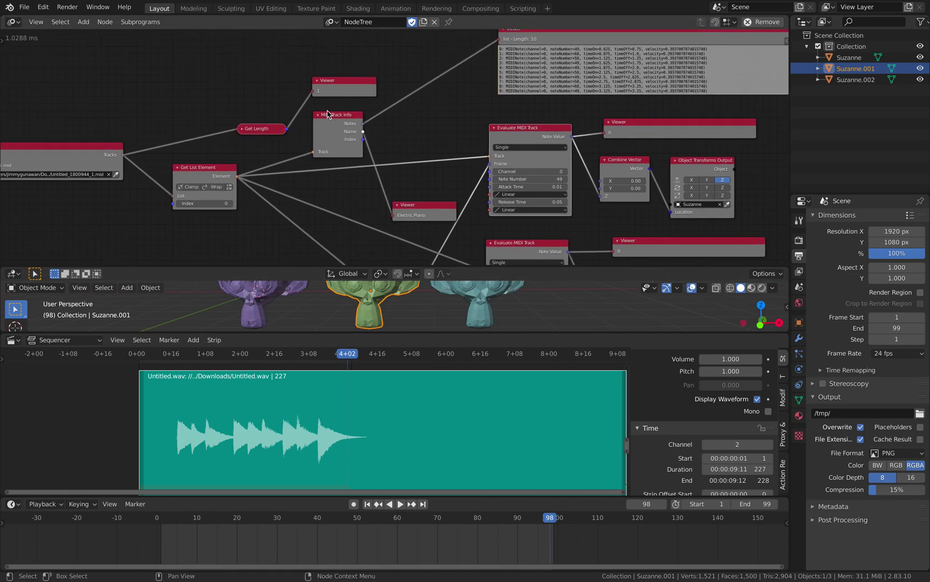
Move the Get Length node and its Viewer up and away from the MIDI Track Info node.
left_click_drag(336, 78, 330, 58)
scroll(297, 106, "up", 2)
left_click_drag(244, 129, 217, 115)
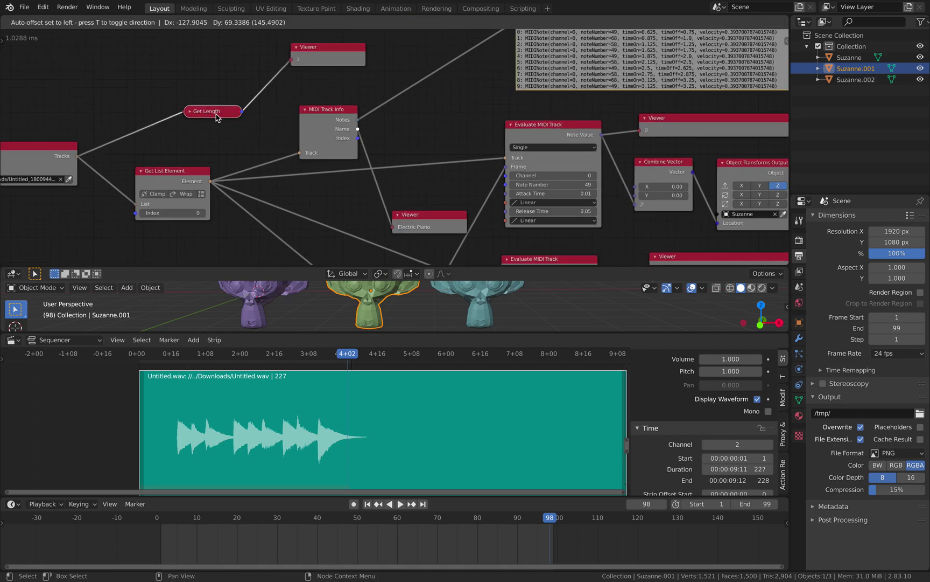
Duplicate the Get List Element node and insert the copy between MIDI Track Info's Notes output and the note list Viewer.
left_click(185, 176)
key("shift+d")
left_click(442, 63)
middle_click_drag(506, 76, 467, 126)
scroll(427, 151, "up", 3)
middle_click_drag(428, 153, 303, 176)
Raise the duplicated Get List Element node's index to 13.
mouse_move(304, 176)
left_mouse_down()
mouse_move(358, 176)
mouse_move(296, 177)
mouse_move(309, 176)
left_mouse_up()
double_click(299, 174)
left_click(303, 180)
left_click(301, 176)
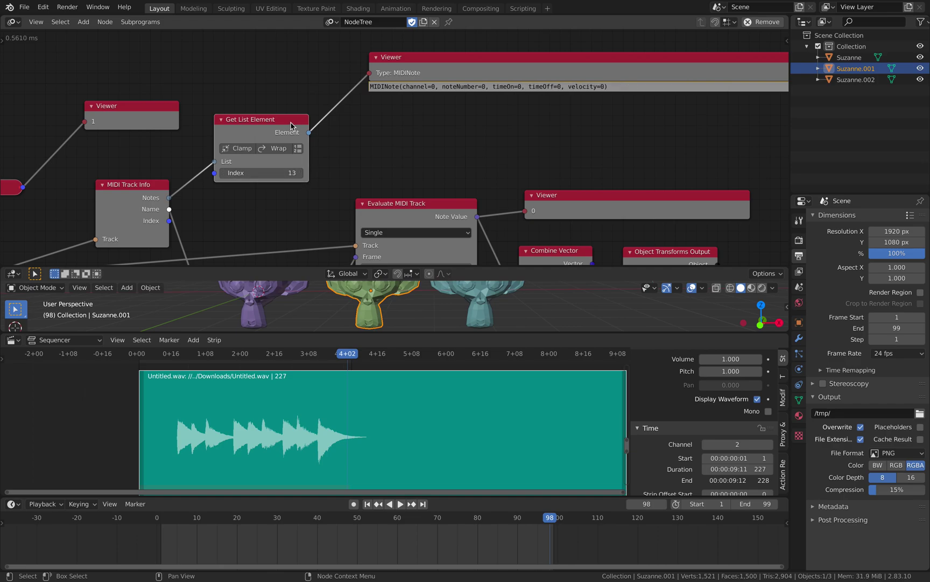
Duplicate the first Evaluate MIDI Track node and place the copy in the free space beyond the Viewer nodes.
scroll(417, 146, "down", 3)
middle_click_drag(418, 173, 444, 93)
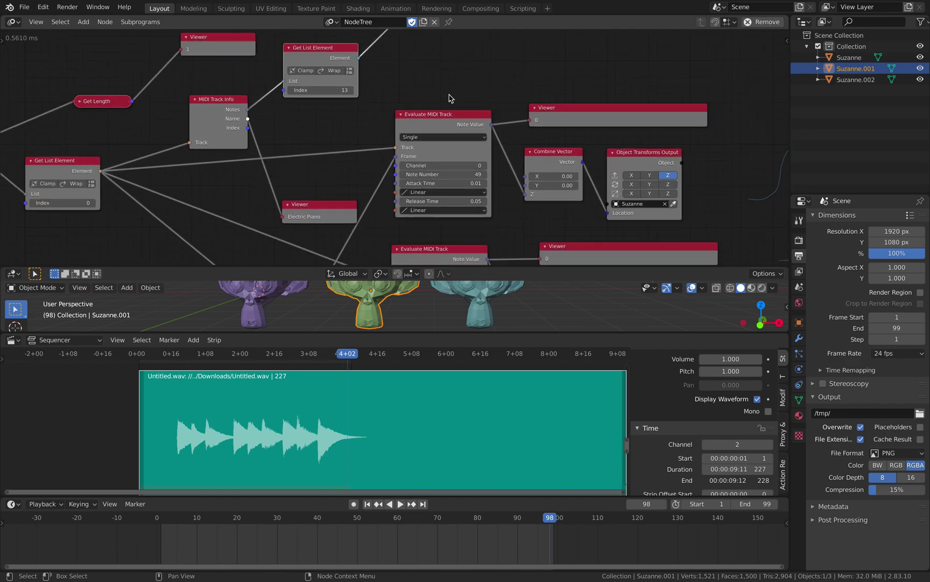
scroll(451, 98, "up", 2)
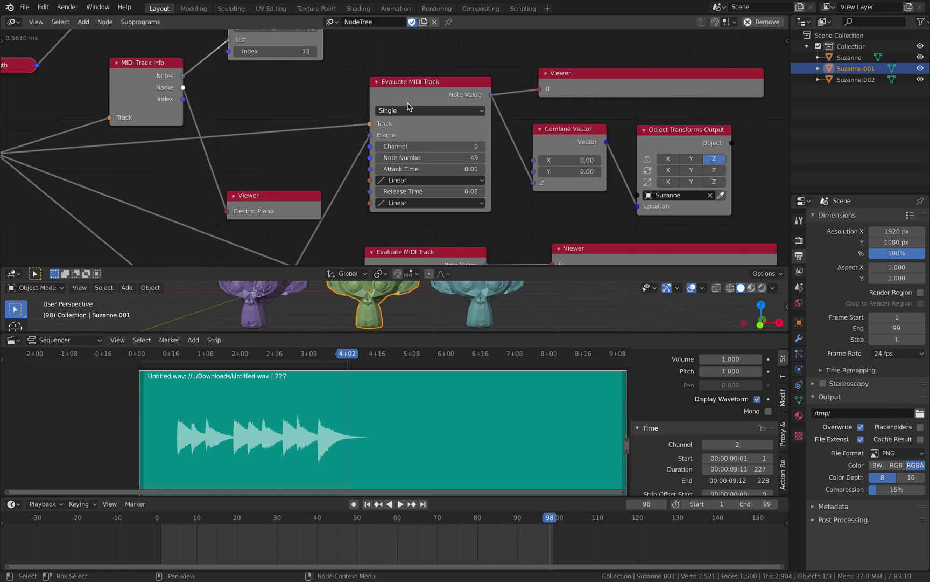
scroll(407, 106, "down", 3)
middle_click_drag(408, 112, 378, 174)
left_click(377, 151)
key("shift+d")
left_click(741, 64)
middle_click_drag(686, 76, 683, 78)
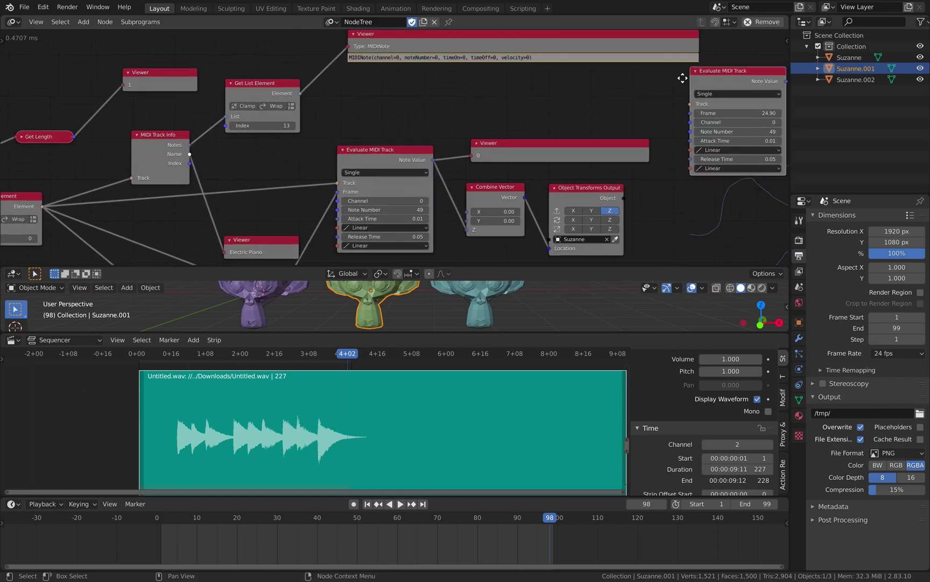
Switch the duplicated Evaluate MIDI Track node from single-note evaluation to All.
key("KP_Decimal")
left_click(401, 96)
left_click(392, 118)
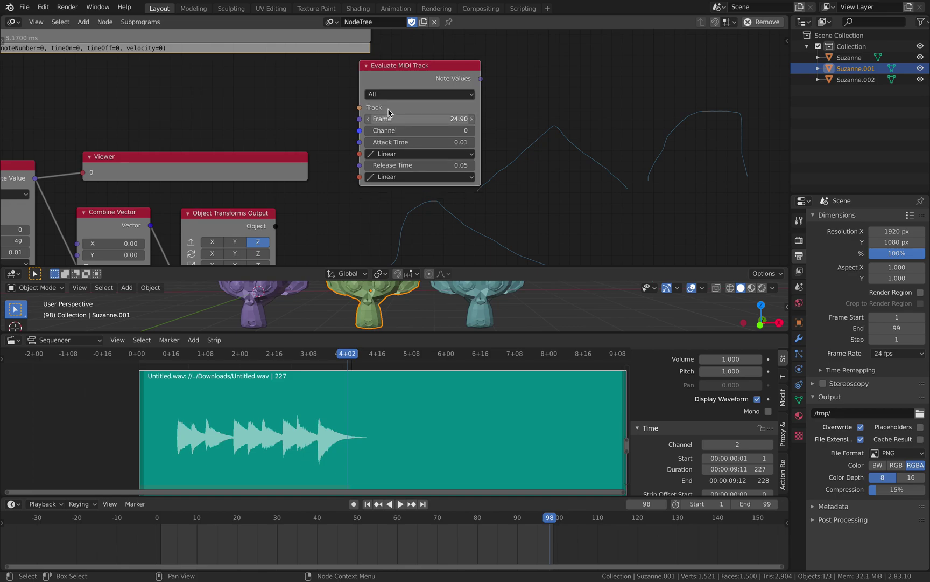
scroll(431, 97, "up", 1)
left_click_drag(489, 105, 577, 97)
scroll(576, 98, "down", 1)
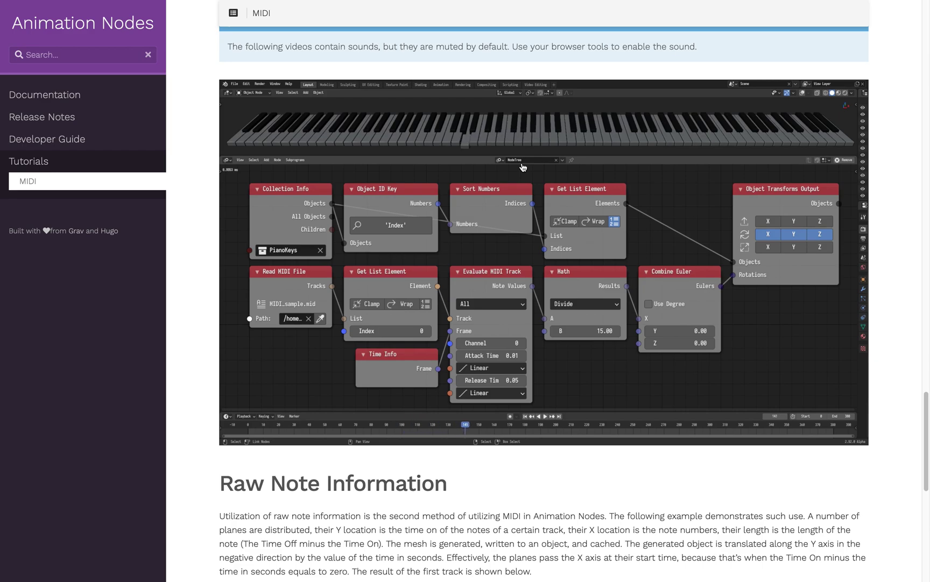
Switch to Safari and examine the 10-octave piano keys example on the MIDI tutorial page.
scroll(525, 195, "up", 1)
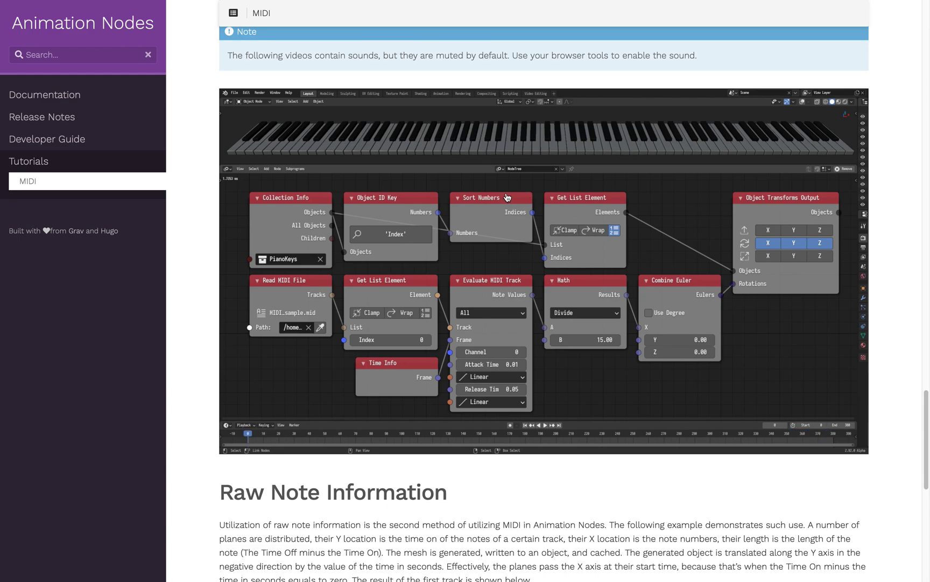
scroll(547, 208, "up", 1)
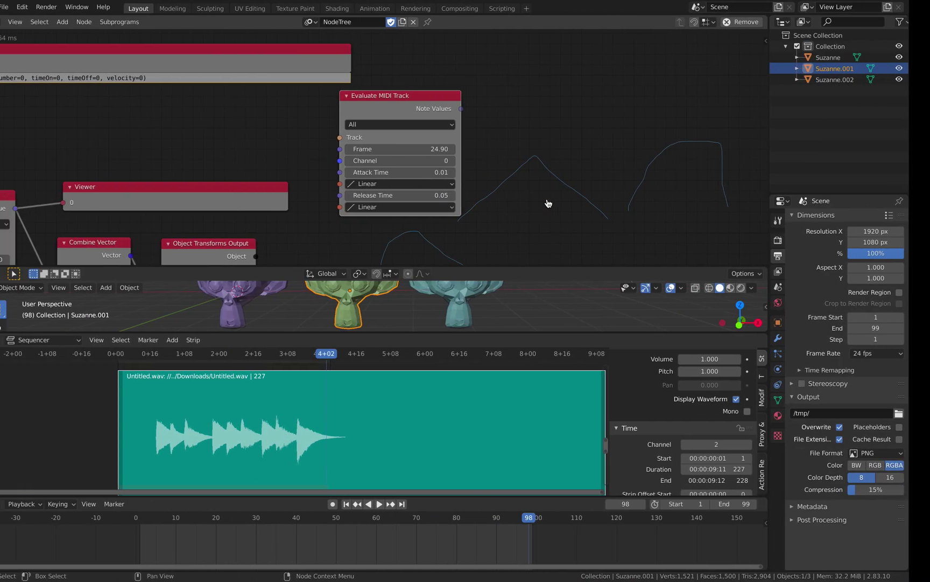
scroll(533, 207, "down", 1)
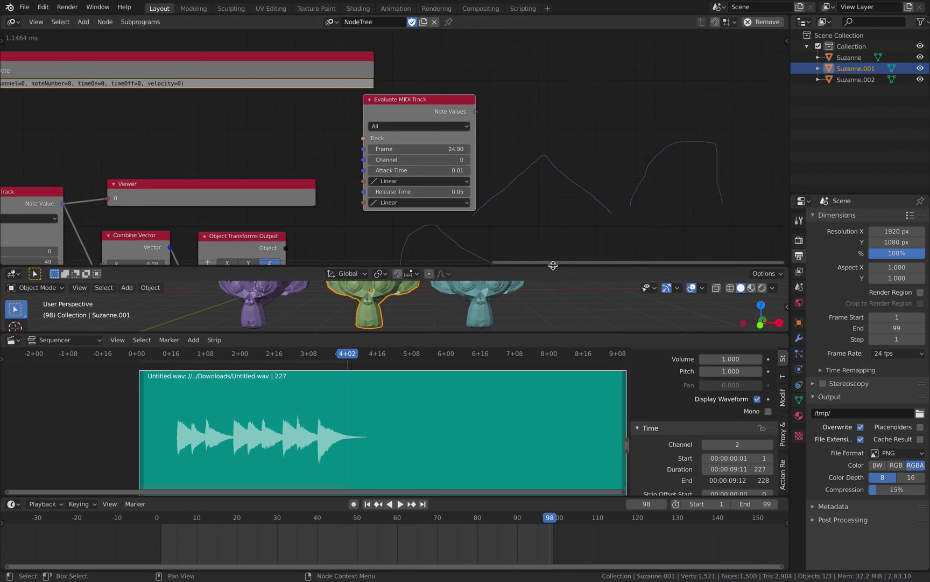
Switch to Blender, enlarge the 3D viewport around the three monkey heads and show the node tree zoomed out above it.
left_click_drag(551, 266, 533, 153)
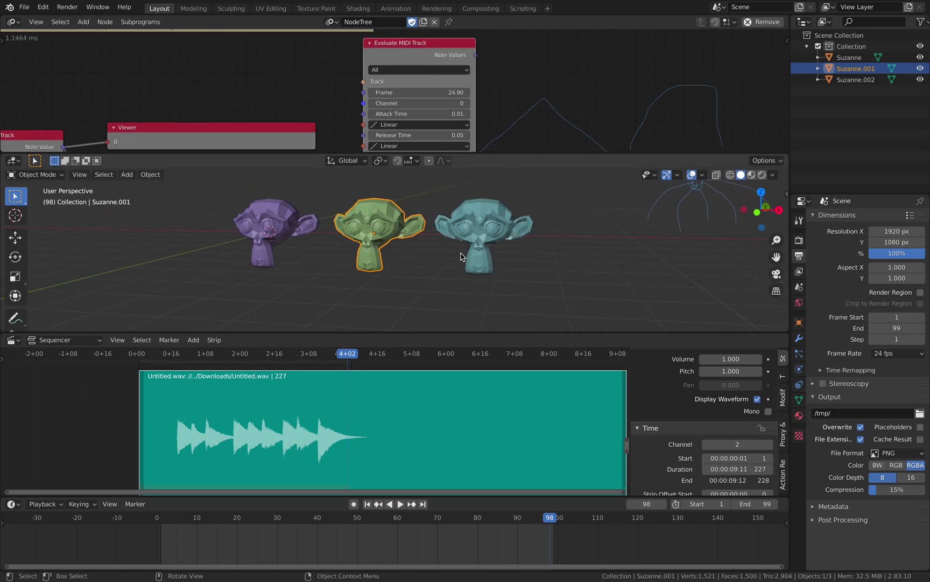
mouse_move(483, 228)
middle_mouse_down()
mouse_move(516, 222)
mouse_move(491, 228)
middle_mouse_up()
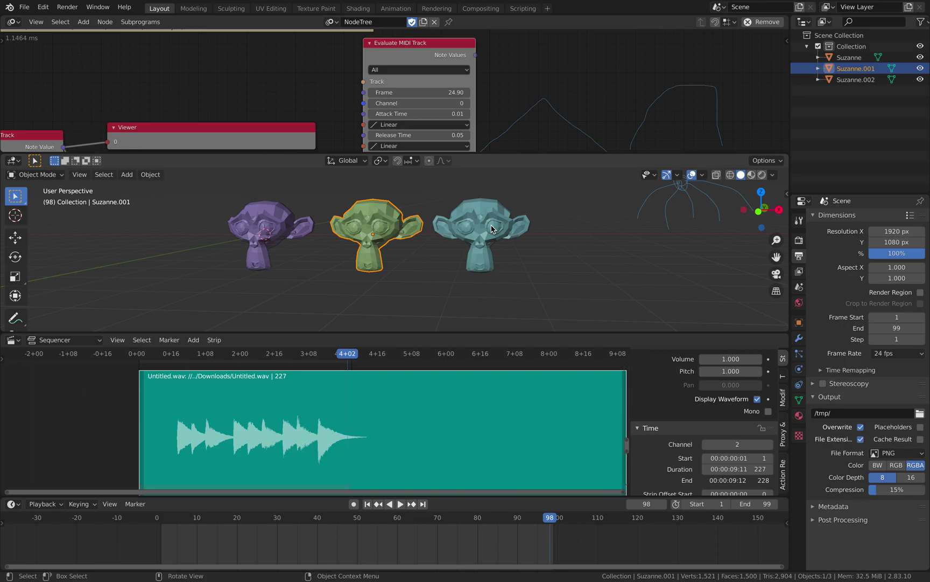
middle_click_drag(524, 261, 530, 258)
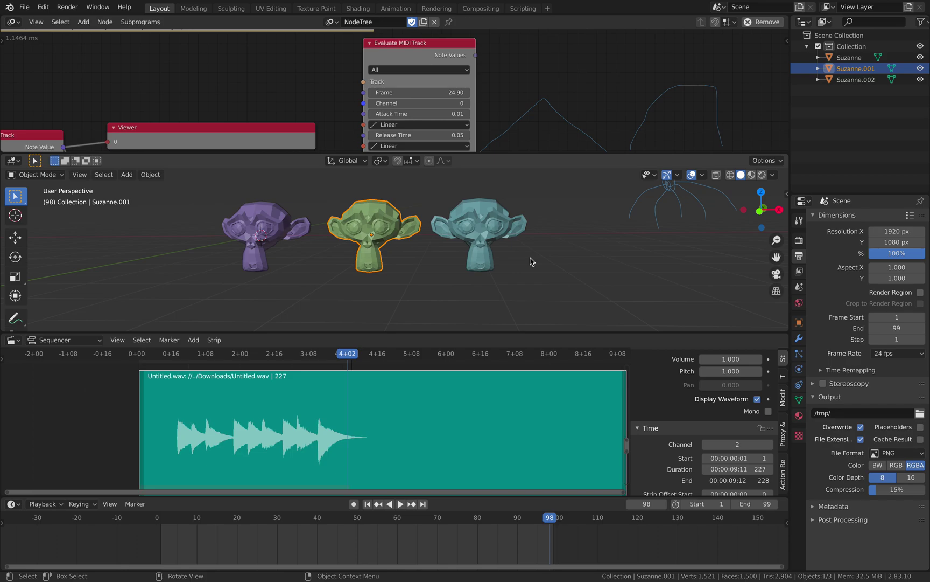
middle_click_drag(560, 266, 556, 260)
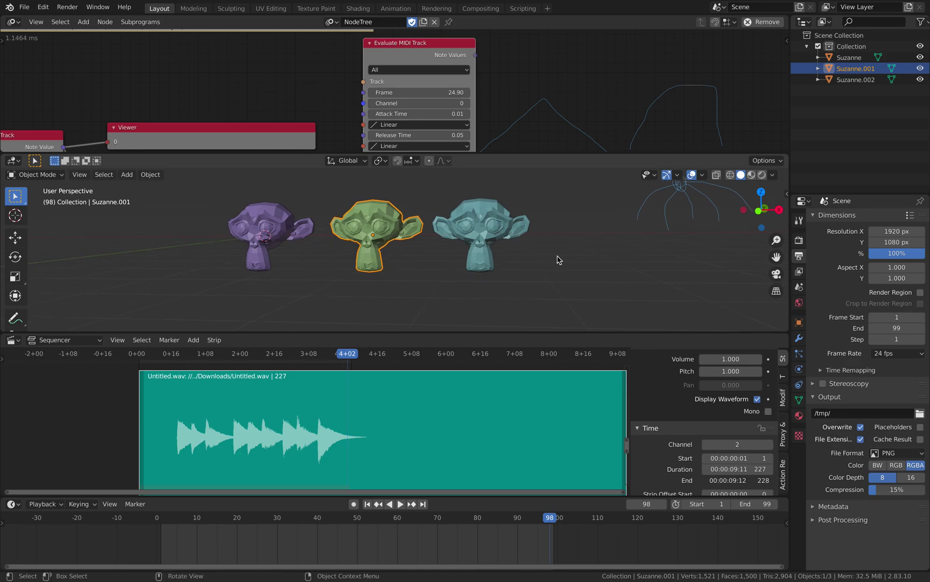
scroll(567, 138, "down", 6)
scroll(586, 89, "down", 2)
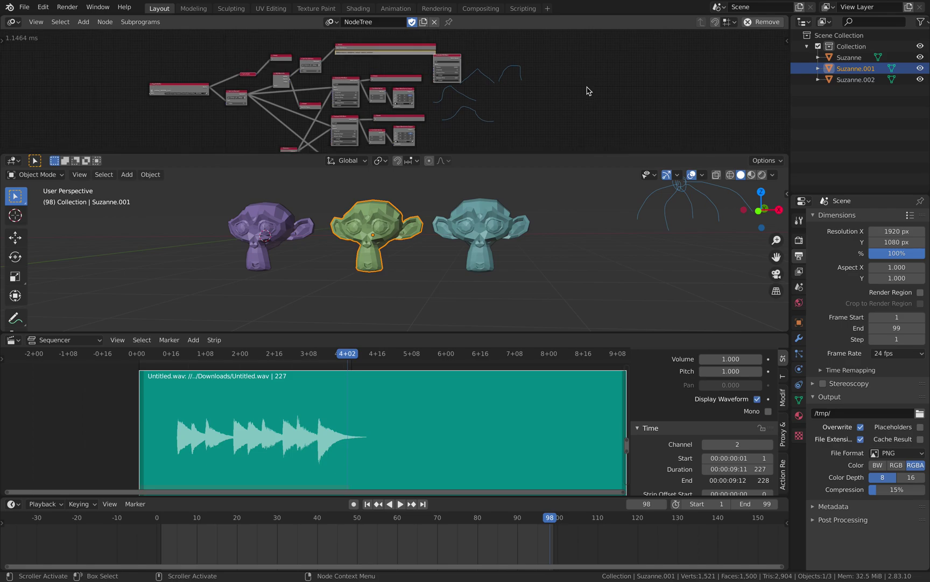